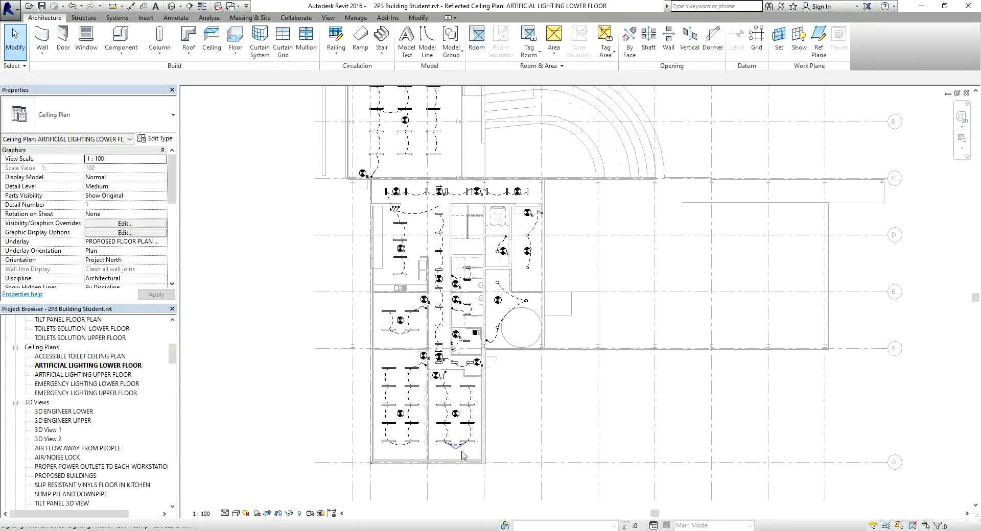
Select light fixtures and a wire in the lower-left office.
scroll(401, 424, up, 2)
scroll(400, 424, up, 2)
click(407, 404)
middle_drag(406, 404, 402, 349)
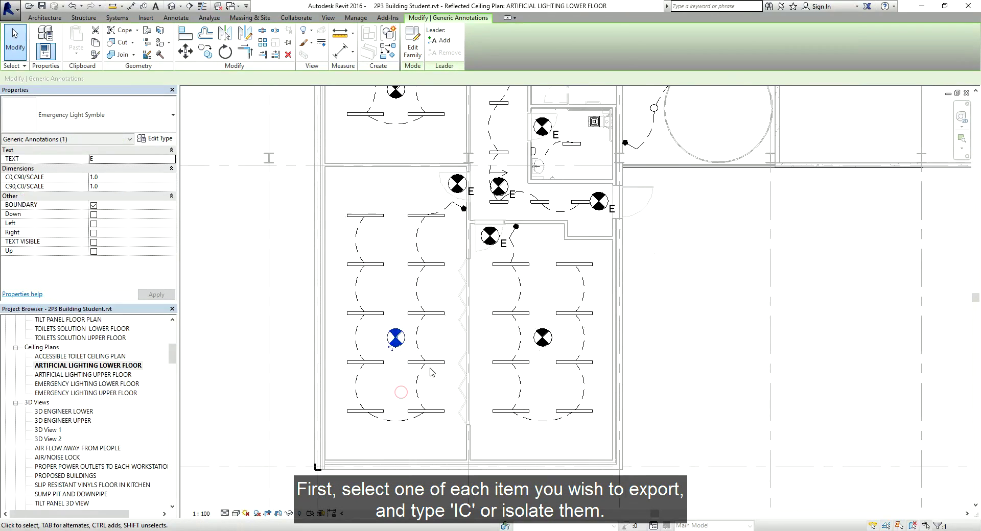
ctrl+click(424, 362)
ctrl+click(422, 371)
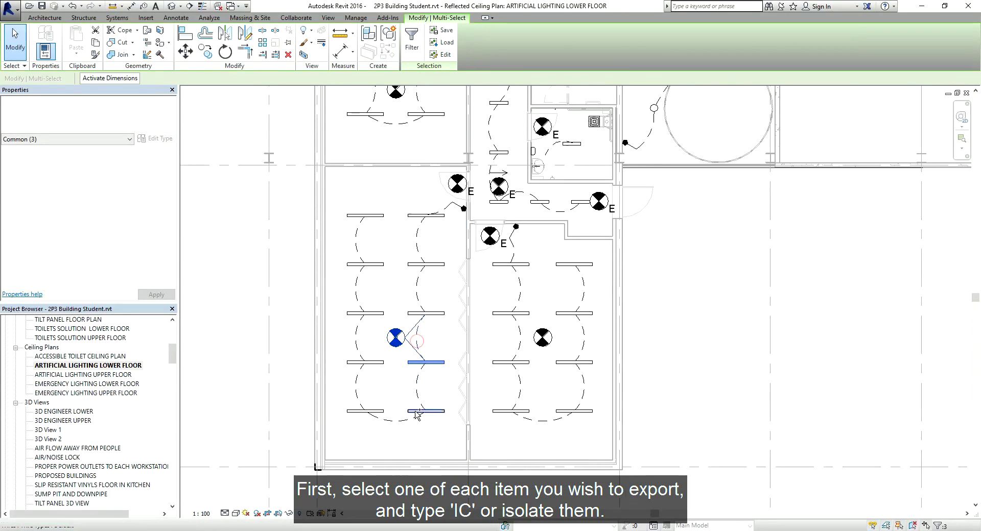
Add the vertical and horizontal detail lines and a wire end, then bring up Temporary Hide/Isolate.
ctrl+click(451, 209)
scroll(450, 209, up, 3)
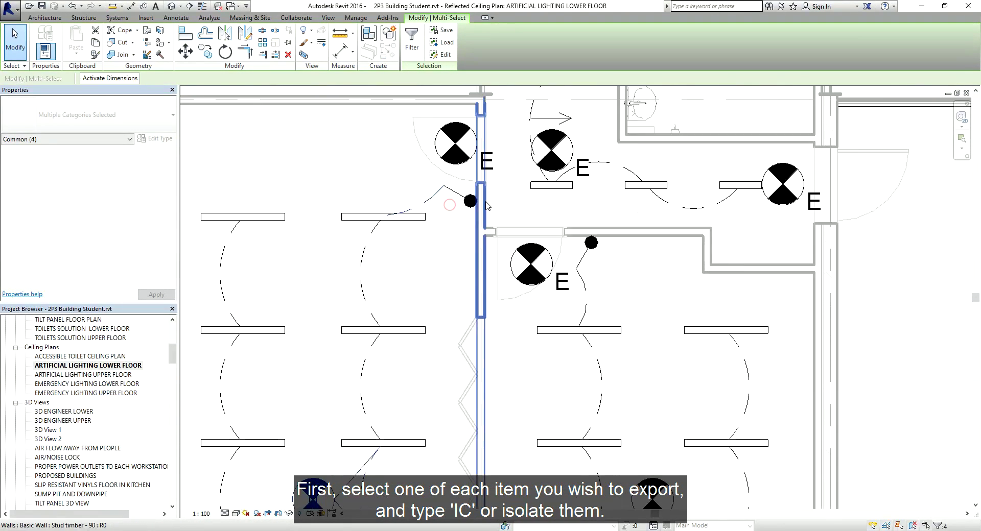
ctrl+click(464, 200)
scroll(457, 204, down, 5)
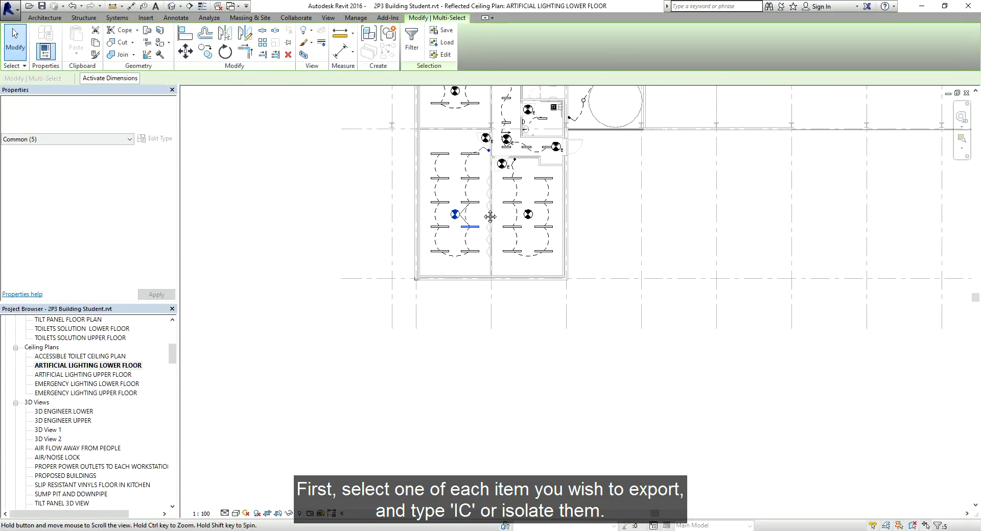
scroll(358, 361, up, 3)
scroll(357, 361, up, 5)
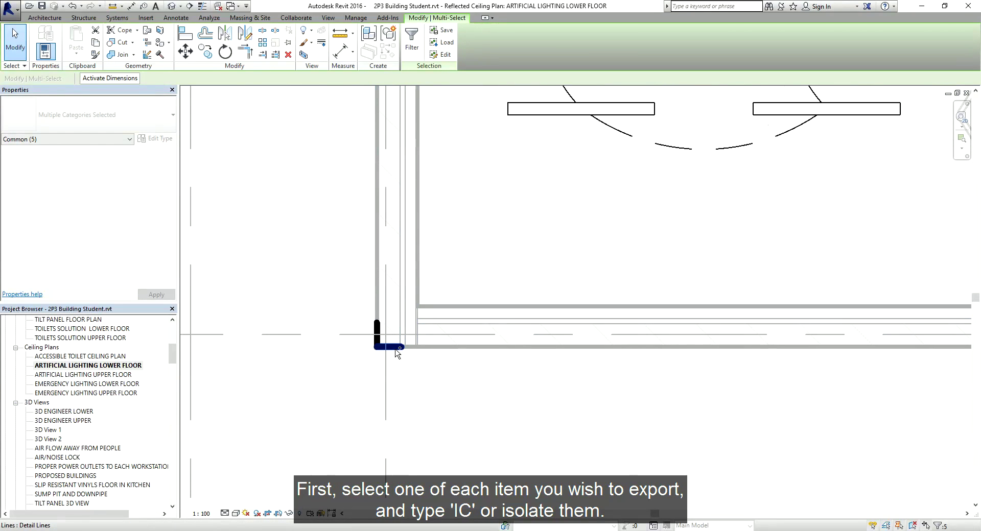
ctrl+click(398, 350)
scroll(394, 358, down, 2)
scroll(388, 368, down, 2)
scroll(368, 399, down, 2)
scroll(337, 450, down, 2)
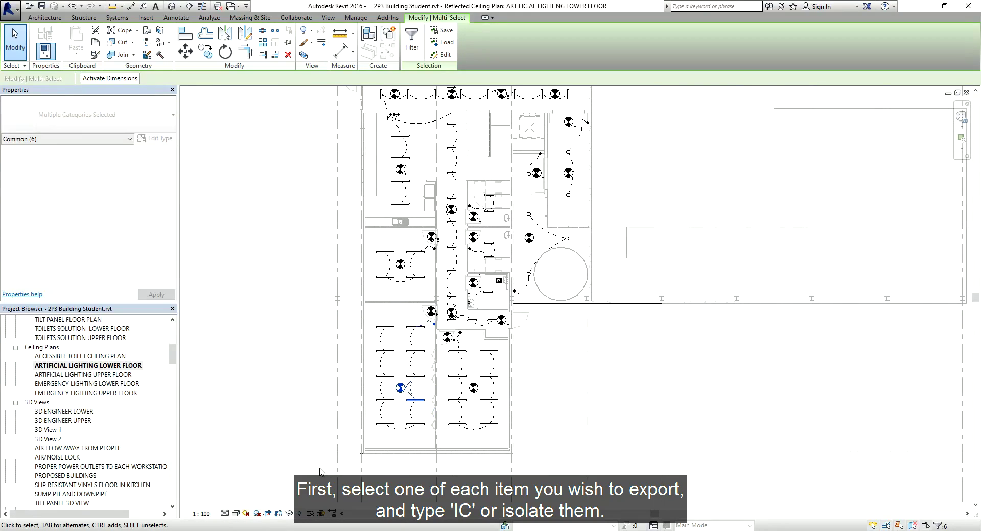
click(297, 515)
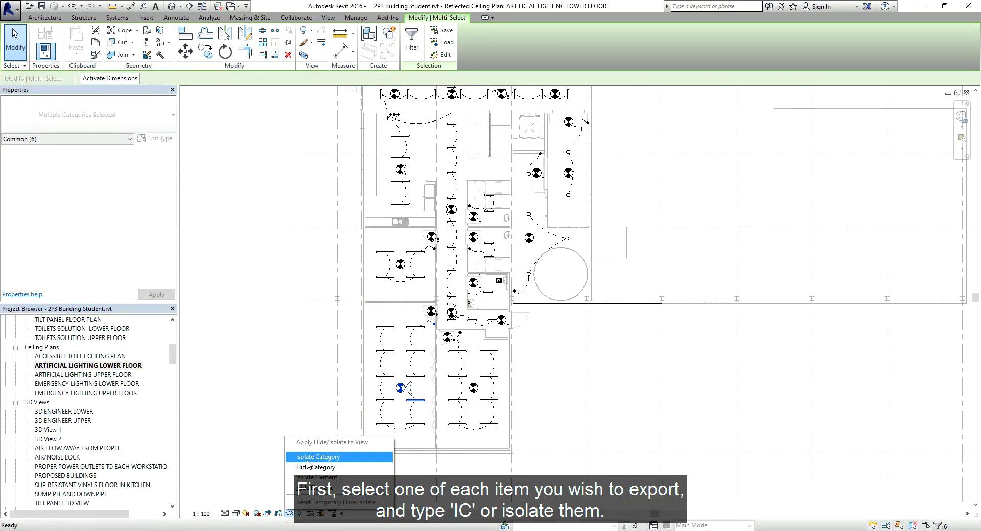
Isolate the selected categories so only the lighting elements remain visible.
click(345, 458)
scroll(347, 454, down, 2)
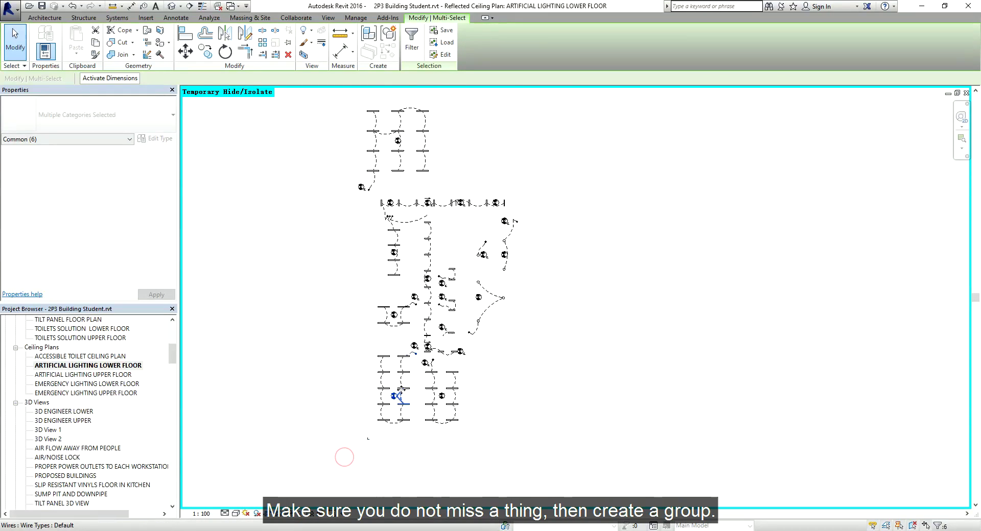
scroll(347, 454, down, 2)
scroll(348, 454, down, 1)
Window-select all 173 visible lighting elements and start Create Group.
click(561, 381)
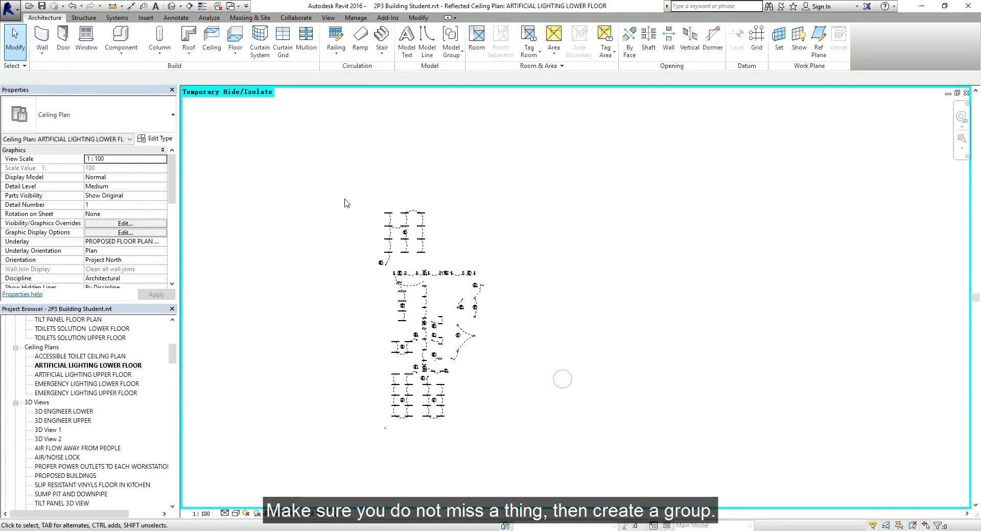
scroll(346, 202, up, 1)
mouse_move(329, 183)
mouse_down()
mouse_move(551, 487)
mouse_move(545, 473)
mouse_up()
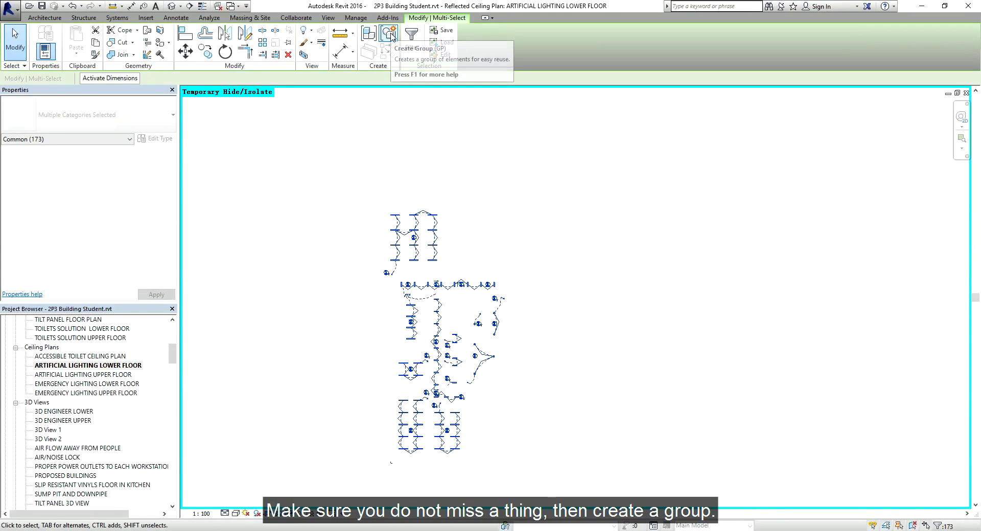
click(392, 35)
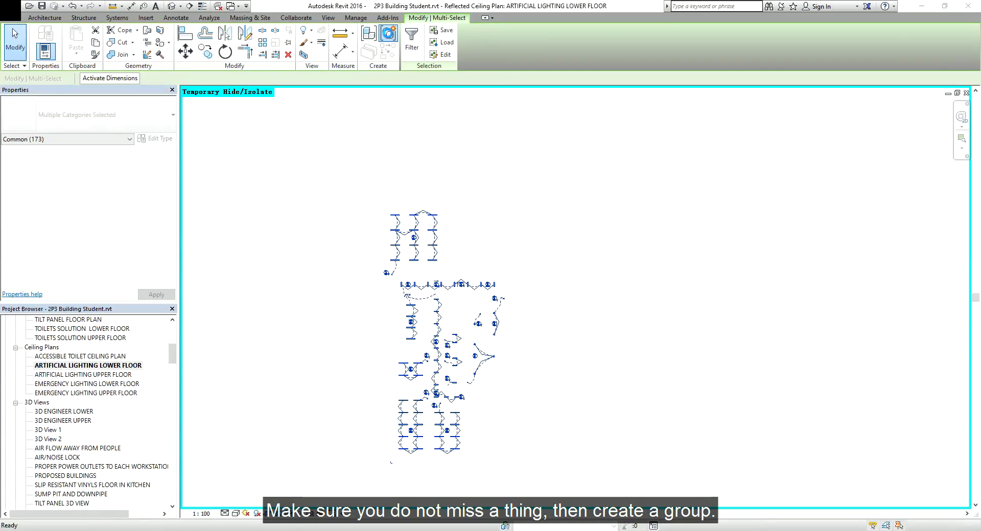
Accept the warning and name the new model group LIGHTING LOWER FLOOR.
click(517, 307)
text(LIGHTING LOWER)
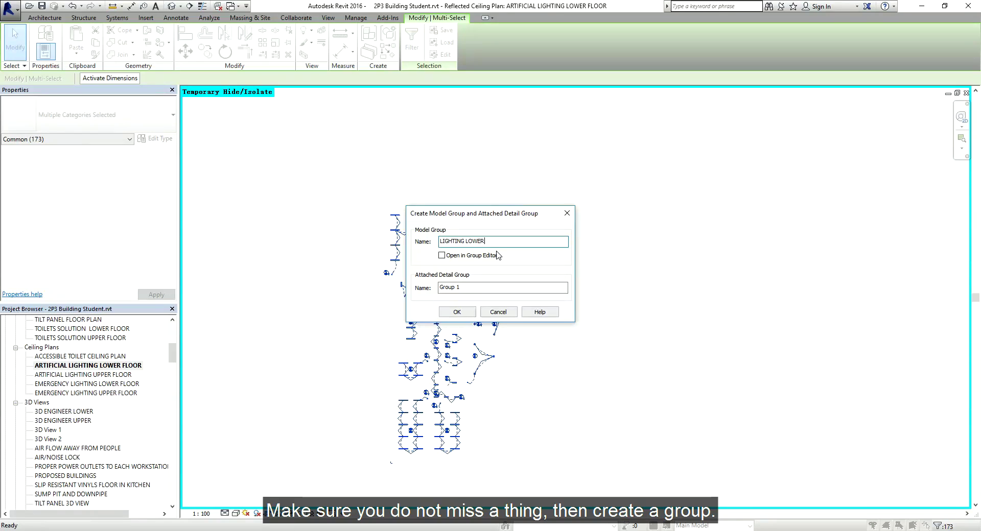
text(FLOOR)
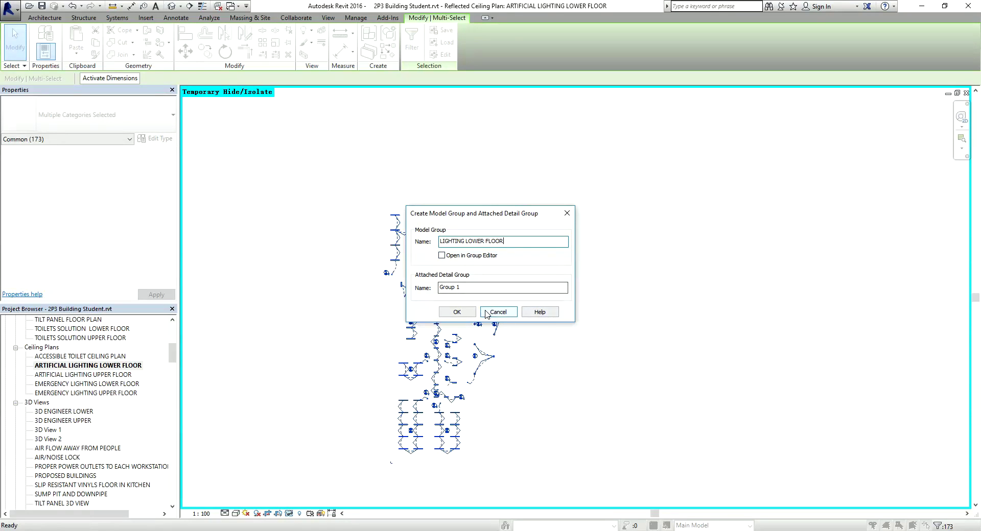
click(458, 313)
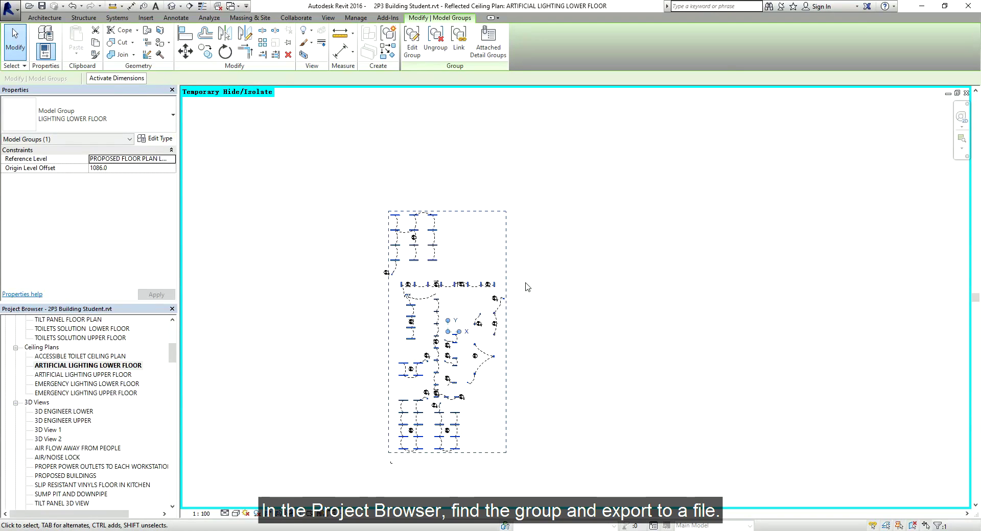
Find LIGHTING LOWER FLOOR under Groups > Model in the Project Browser and right-click it.
scroll(498, 395, up, 1)
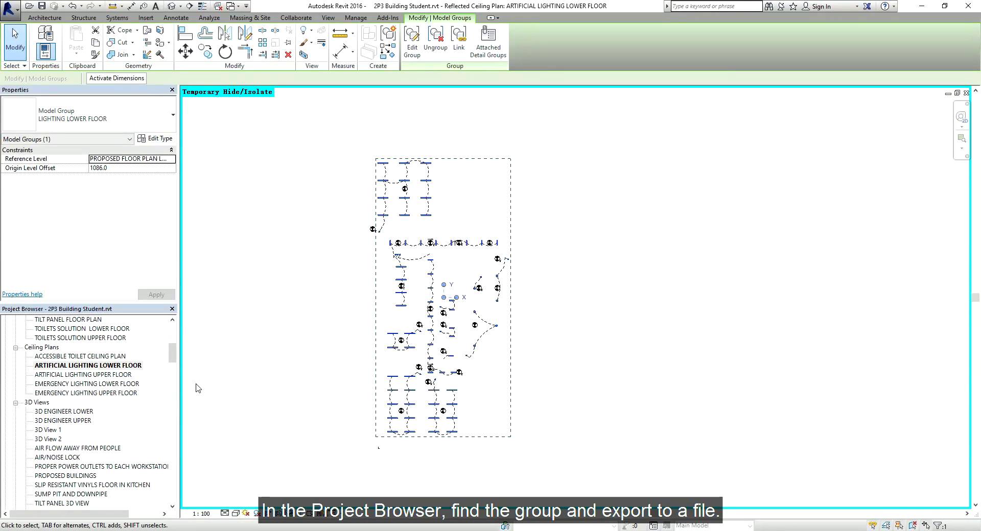
drag(171, 362, 172, 501)
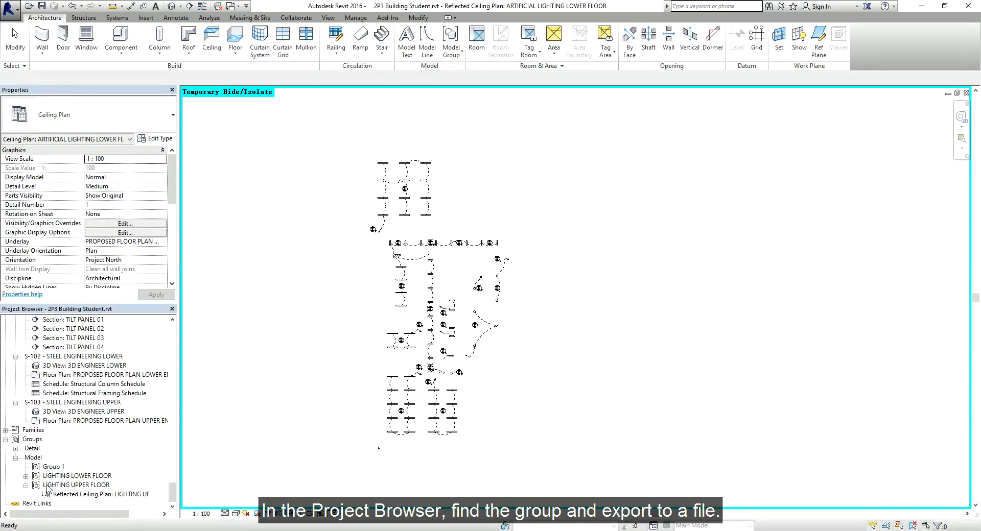
click(73, 477)
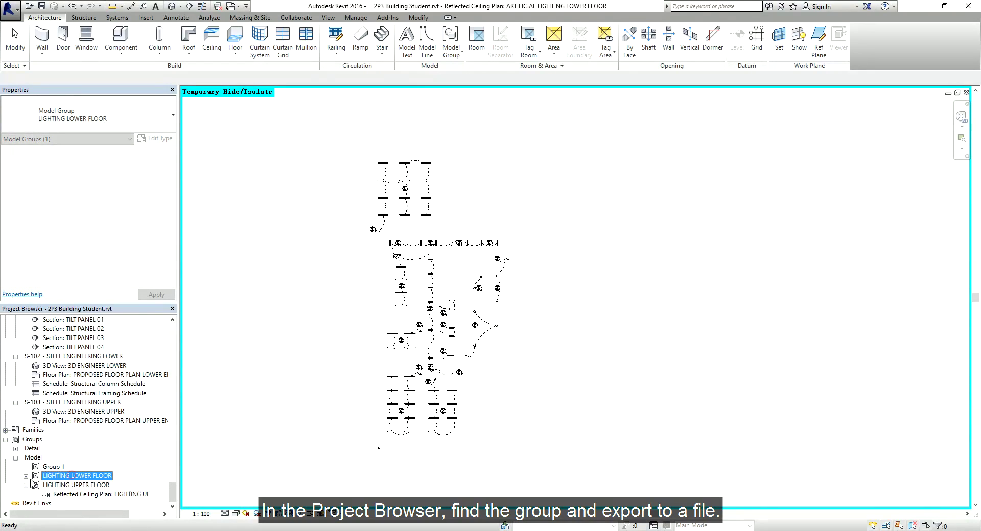
right_click(66, 479)
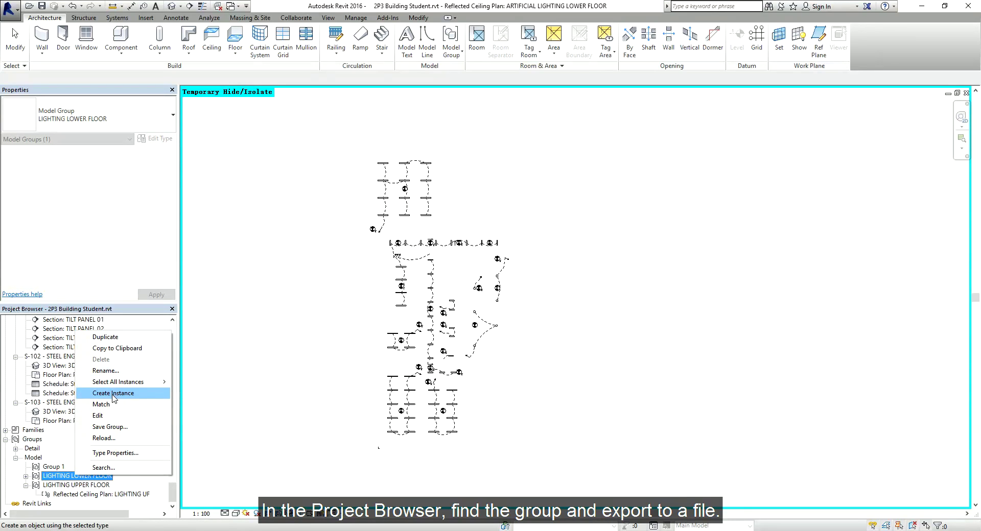
Save the LIGHTING LOWER FLOOR group as its own .rvt file on the Desktop.
click(117, 427)
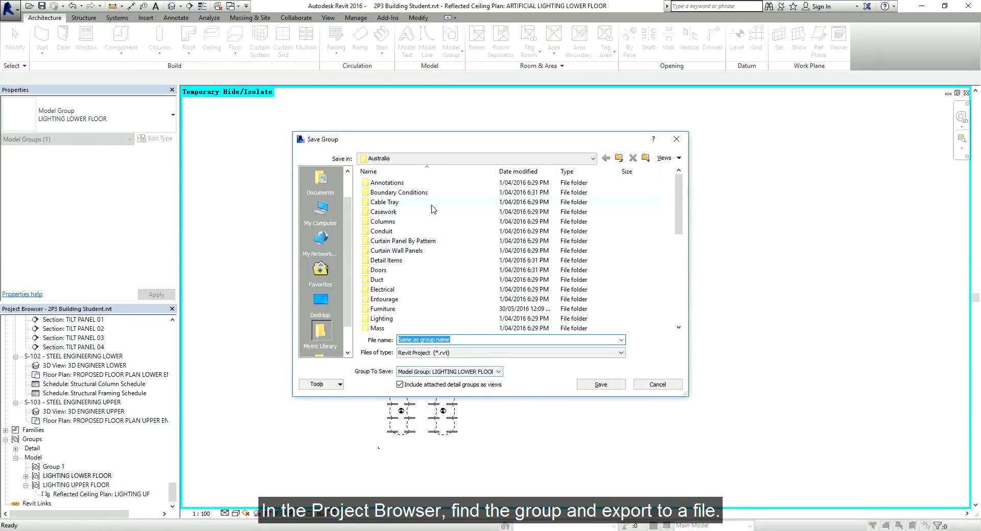
click(321, 303)
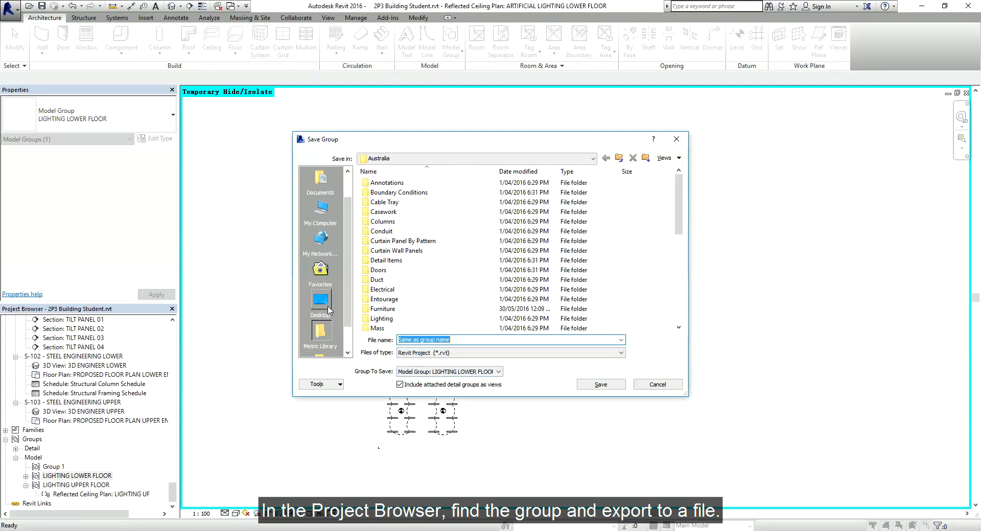
click(601, 387)
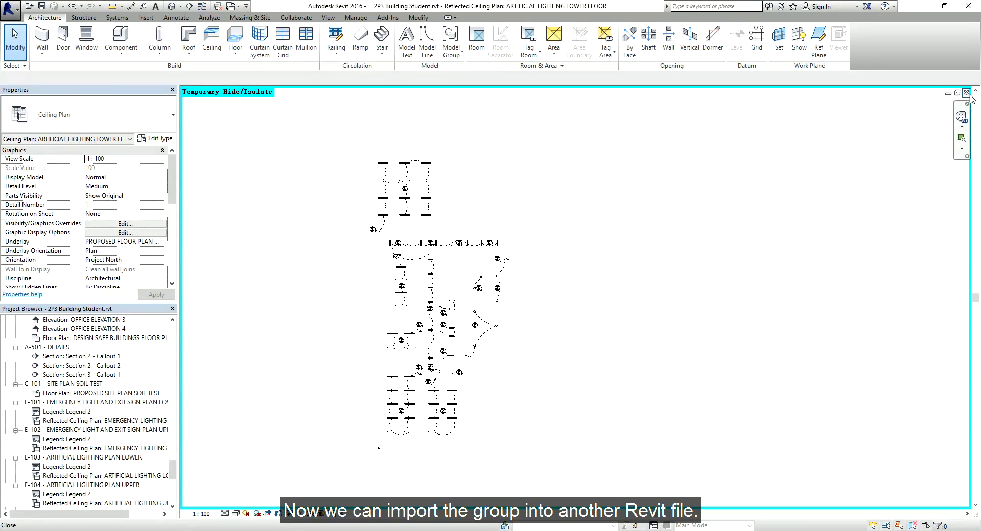
Open 2P3 Building Student.rvt from the Google Drive 2P3 Active Learning Centre Documentation > Resources folder.
click(15, 12)
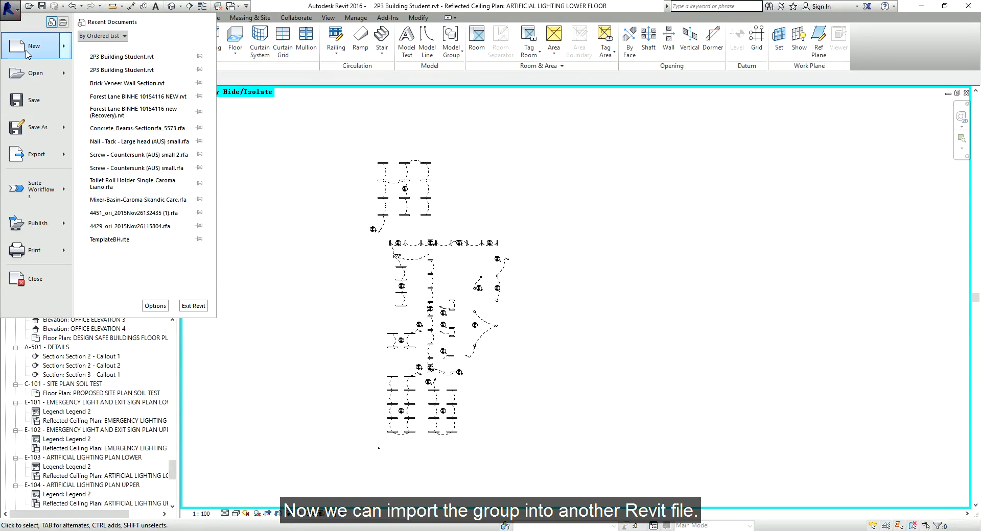
click(65, 73)
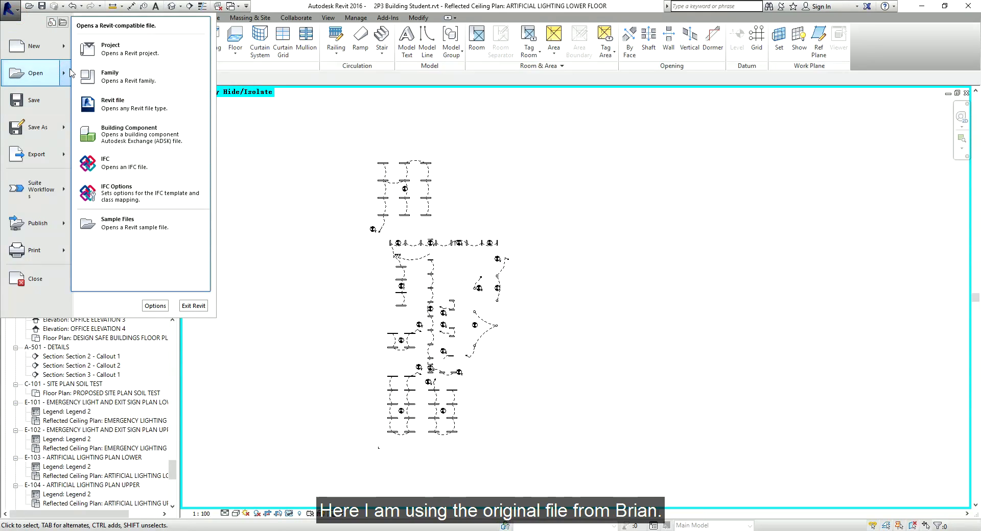
click(117, 49)
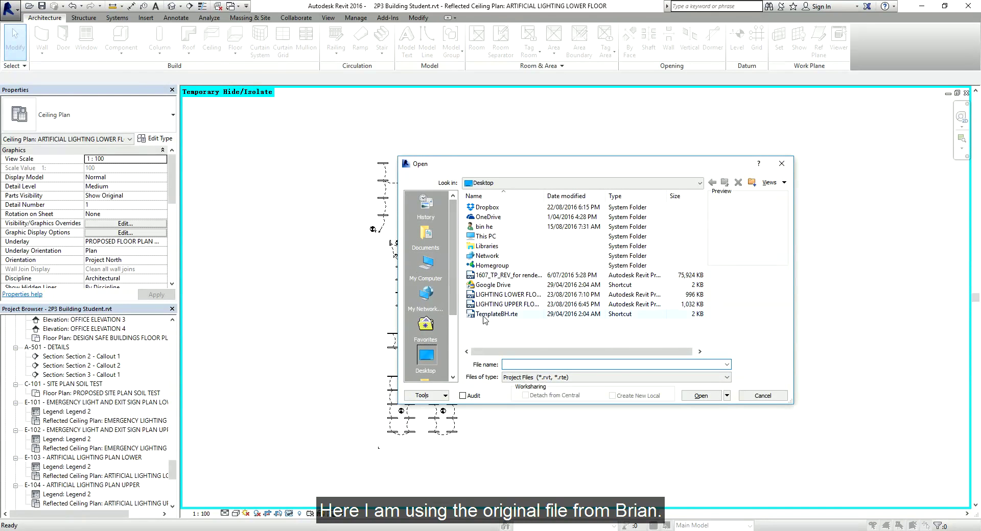
double_click(493, 284)
double_click(494, 207)
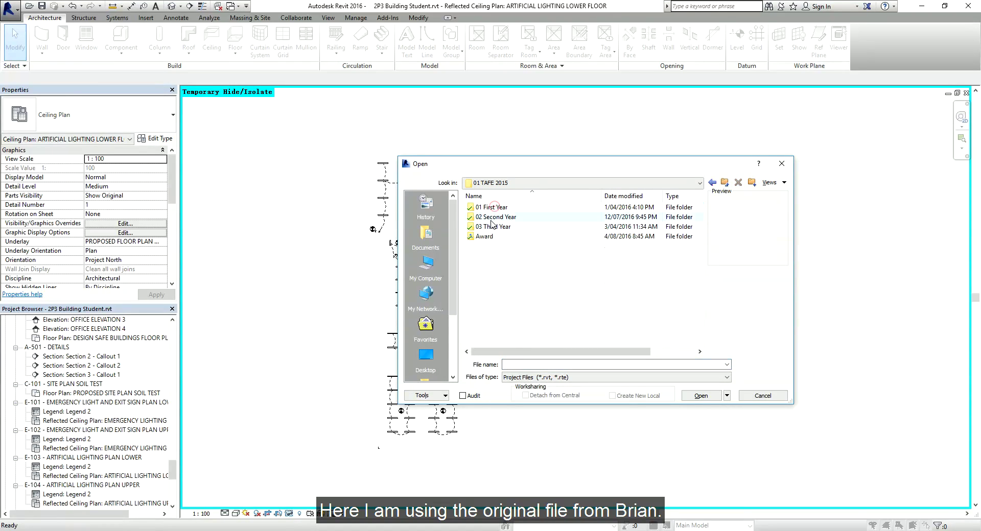
double_click(490, 218)
double_click(508, 235)
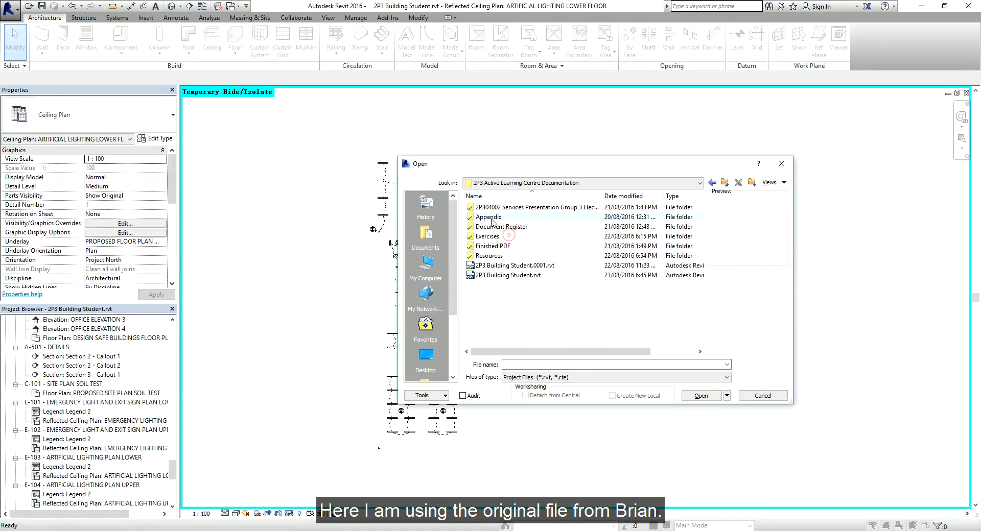
double_click(490, 256)
click(533, 218)
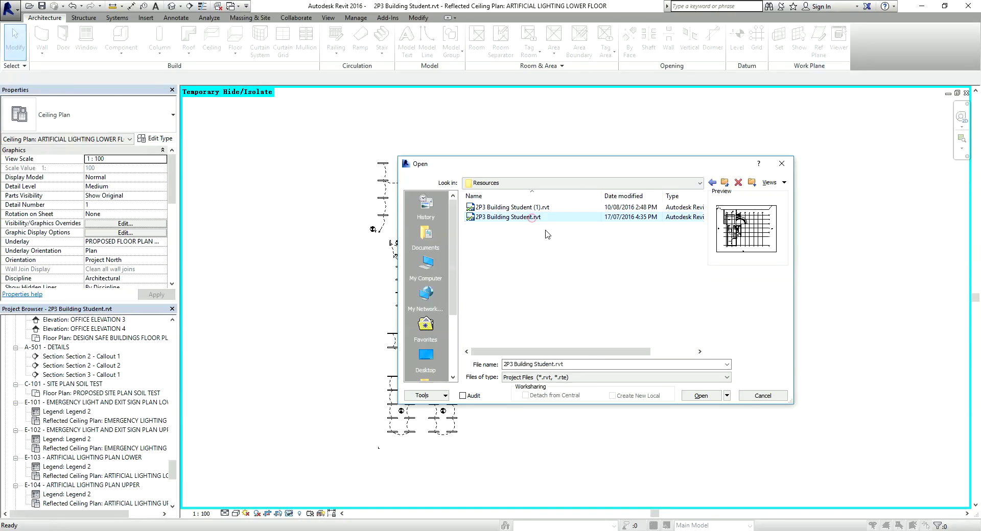
click(701, 396)
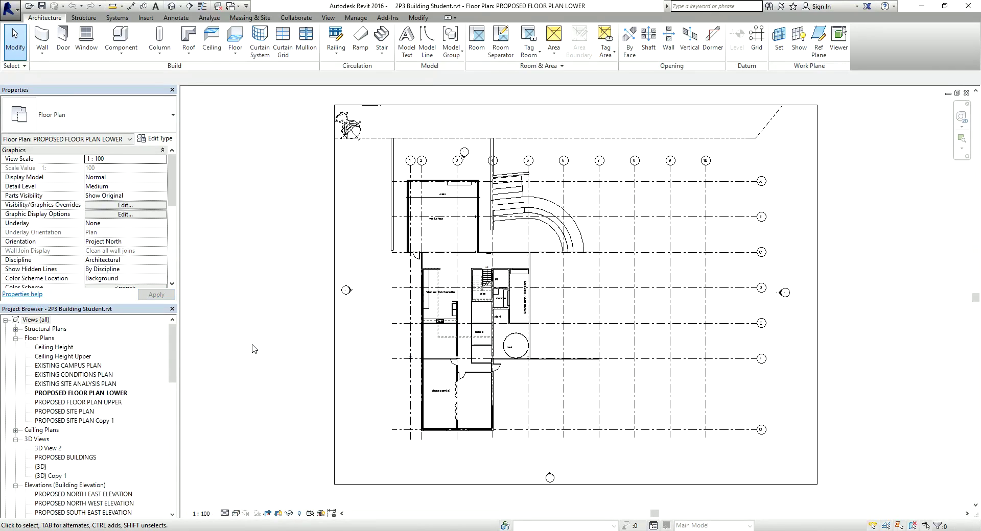
Expand Ceiling Plans in the Project Browser and select PROPOSED FLOOR PLAN UPPER.
drag(172, 360, 173, 378)
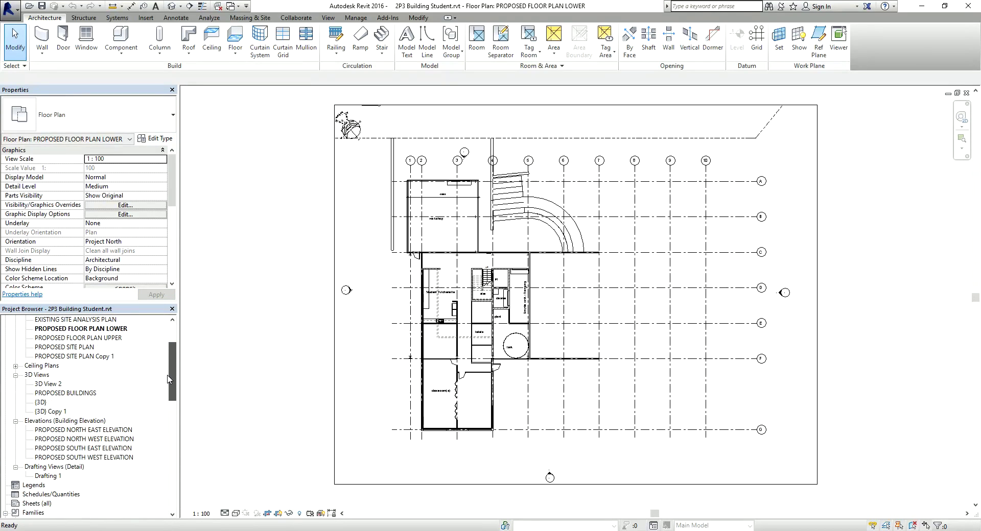
click(15, 366)
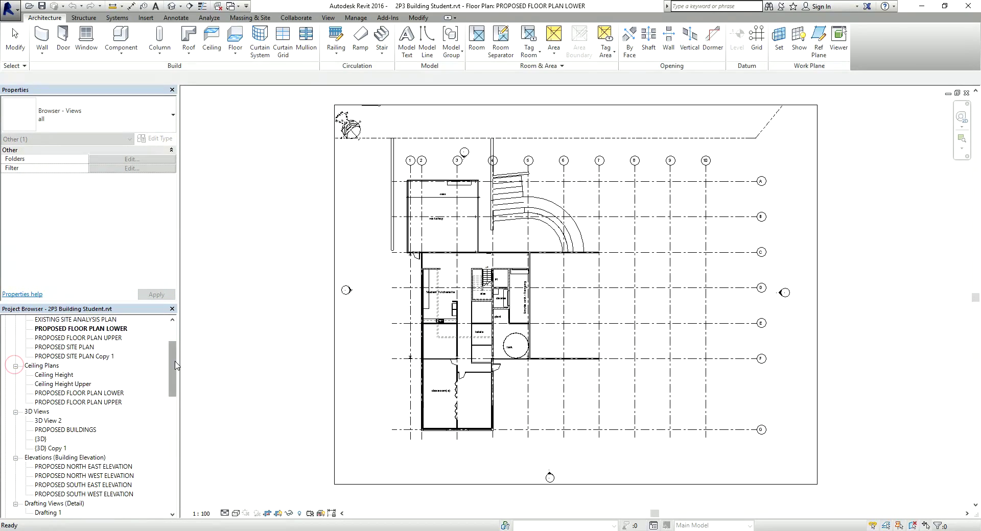
drag(175, 364, 175, 376)
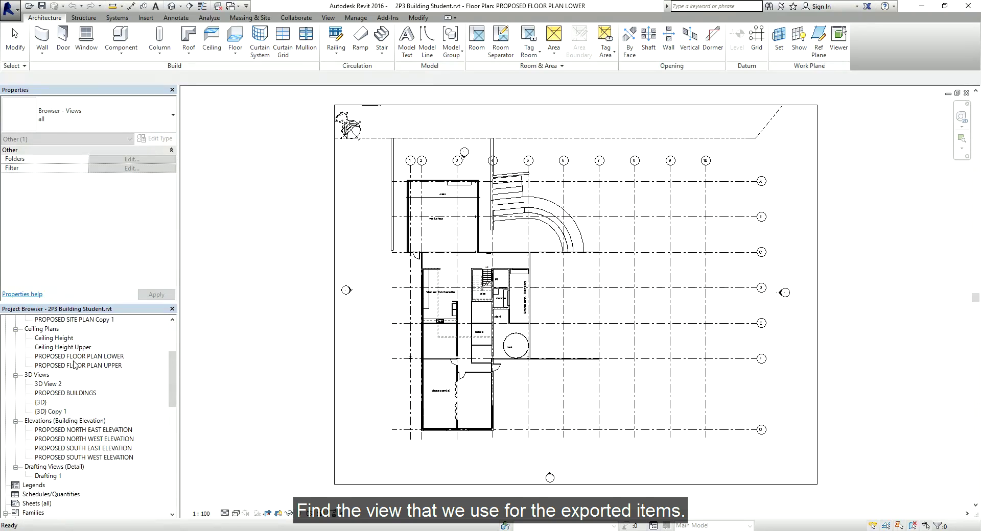
click(109, 366)
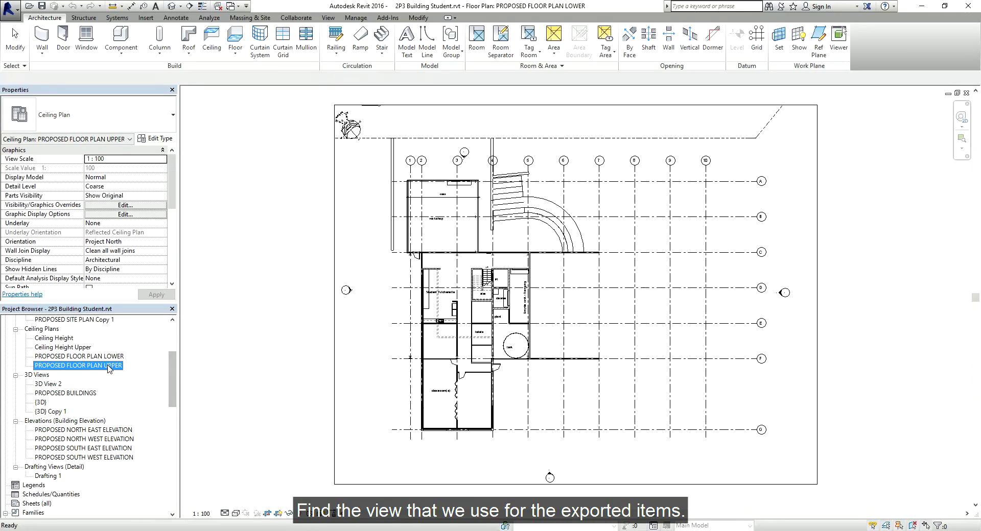
Open the PROPOSED FLOOR PLAN LOWER ceiling plan and select its crop region.
double_click(108, 356)
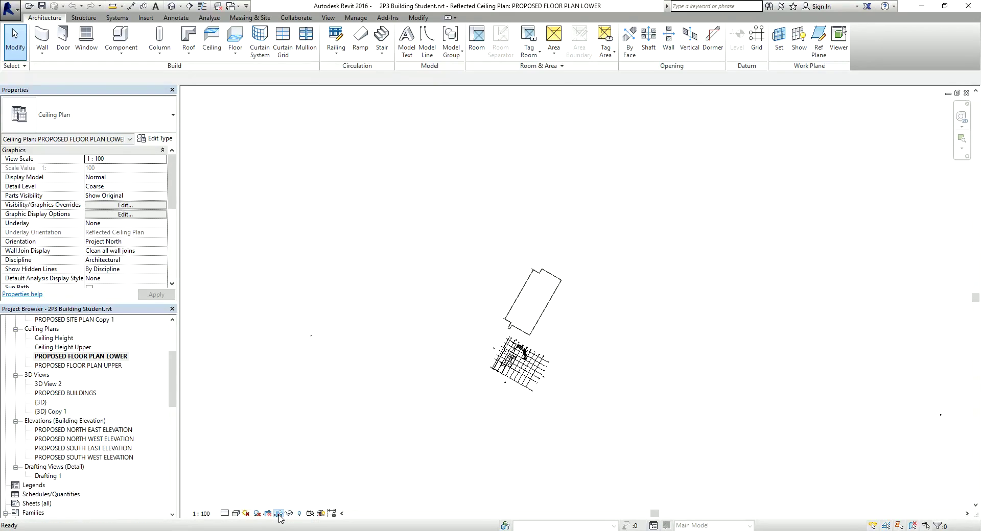
scroll(552, 323, down, 5)
scroll(477, 367, up, 1)
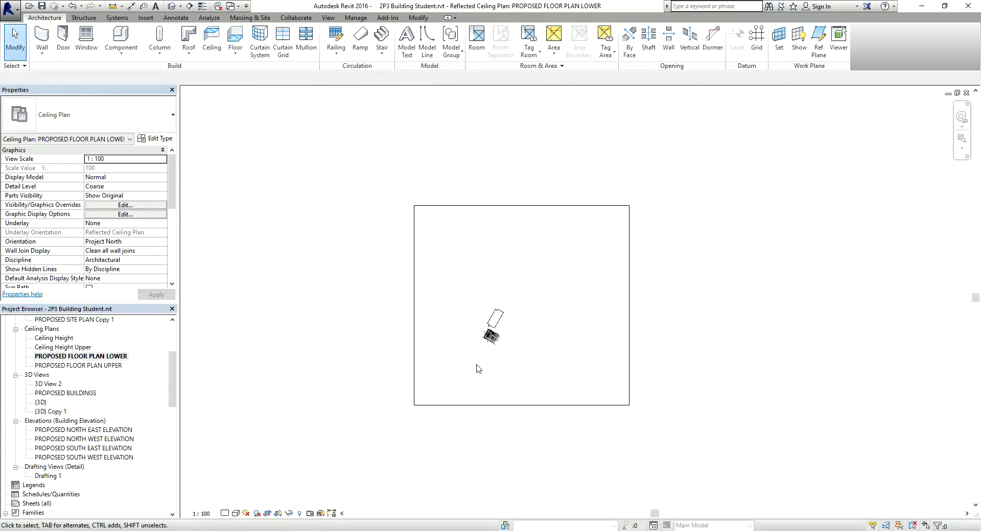
scroll(536, 444, up, 2)
click(538, 447)
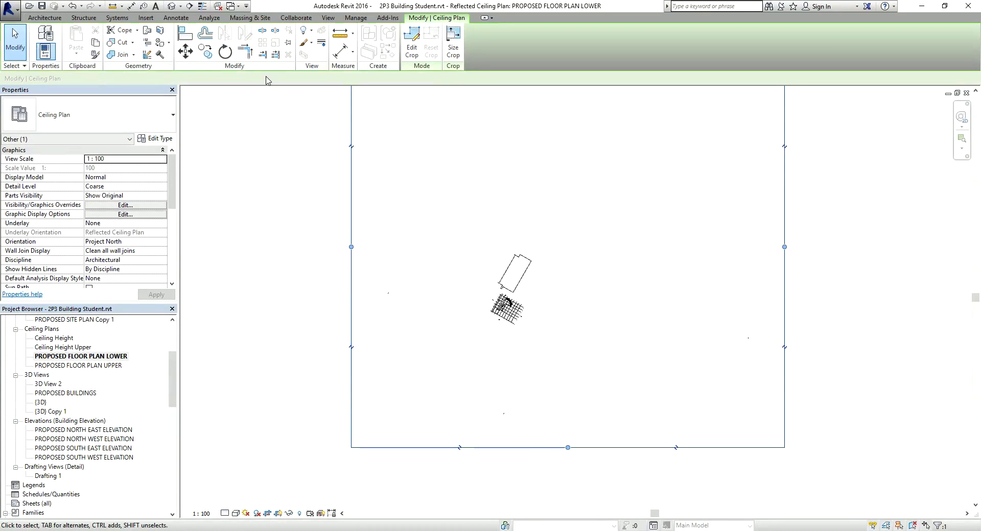
Rotate the crop region about a grid line so the gridlines sit square to the view.
click(225, 51)
scroll(508, 313, up, 3)
scroll(508, 313, up, 4)
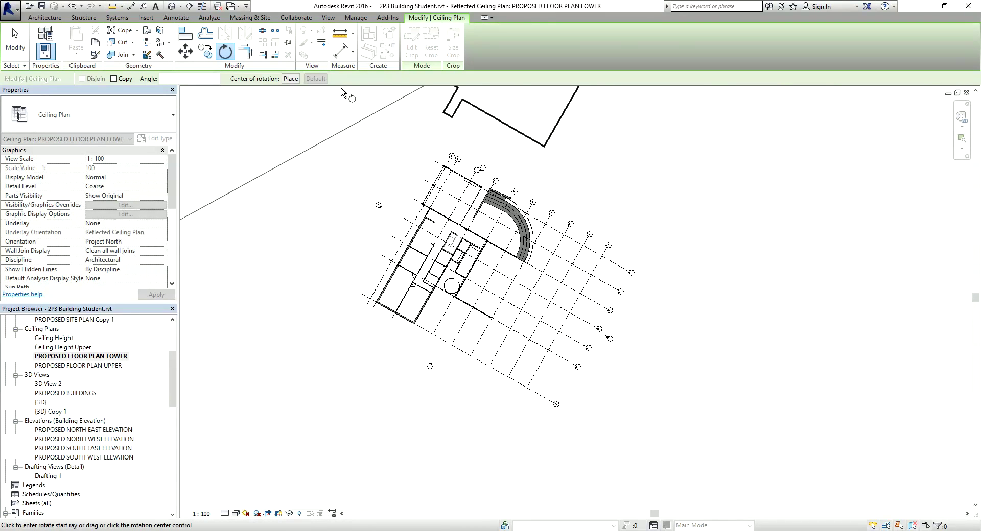
click(290, 78)
scroll(493, 357, up, 3)
scroll(493, 357, up, 3)
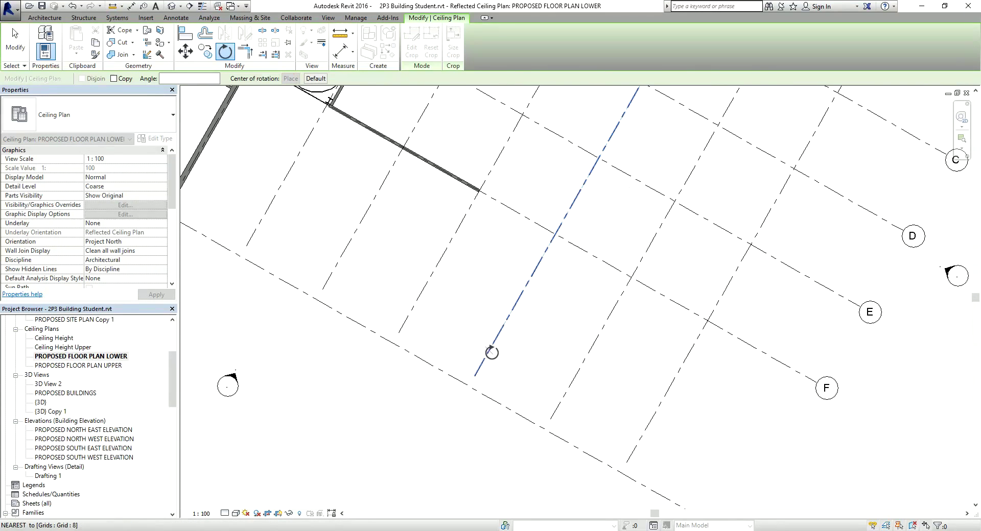
click(489, 351)
click(488, 285)
click(526, 267)
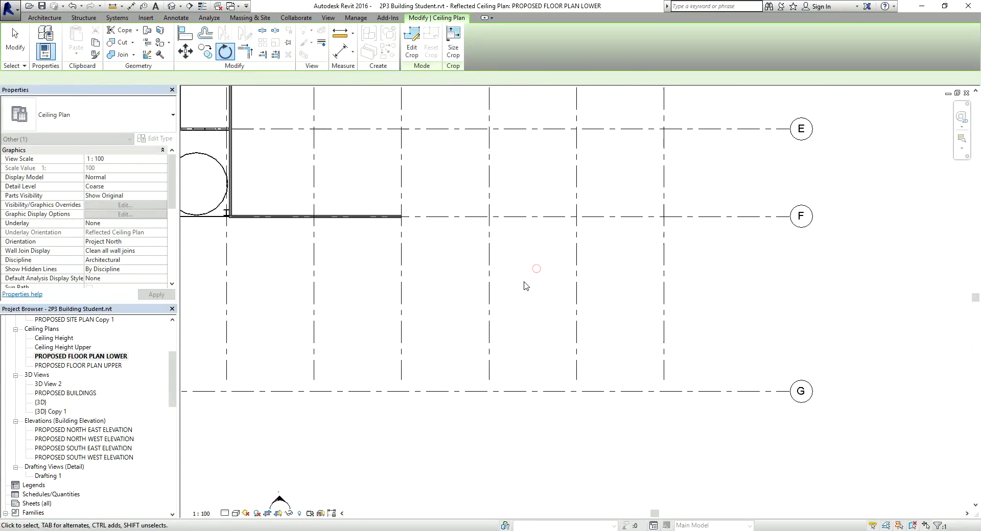
scroll(526, 265, down, 3)
scroll(512, 330, down, 2)
scroll(475, 317, up, 2)
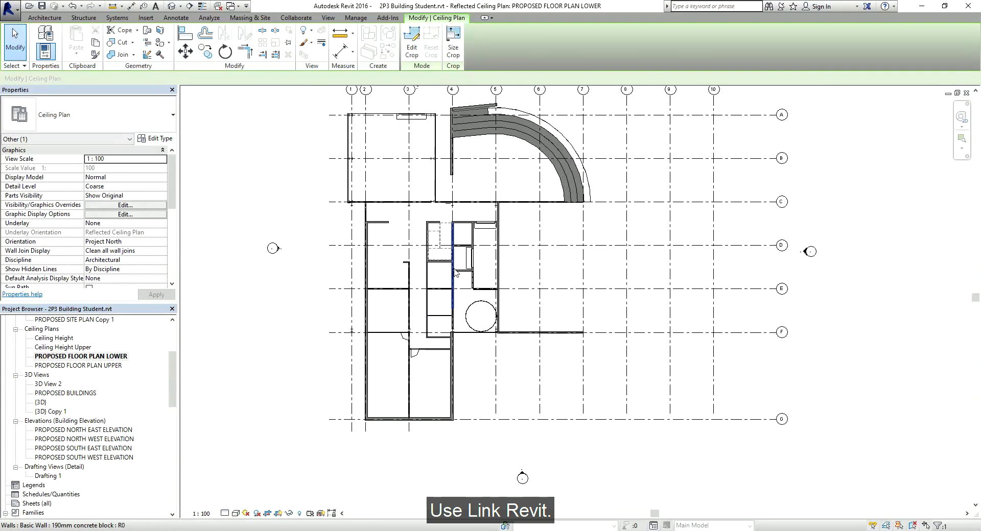
scroll(440, 306, up, 2)
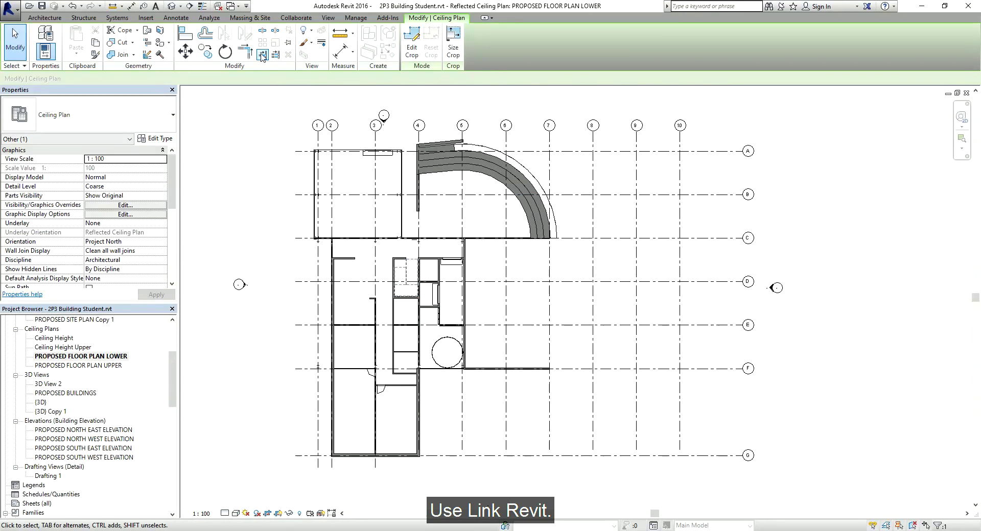
Link LIGHTING LOWER FLOOR.rvt from the Desktop using Insert > Link Revit.
click(144, 20)
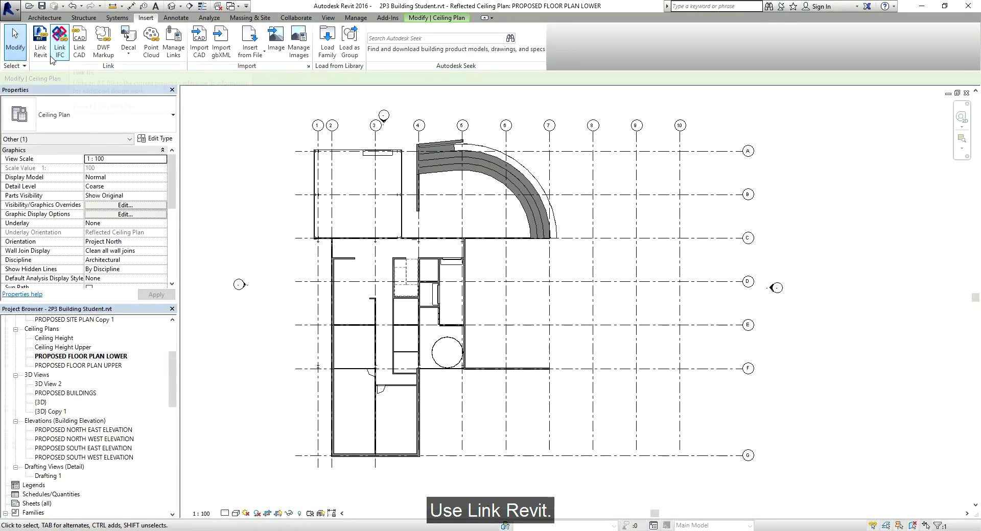
click(36, 51)
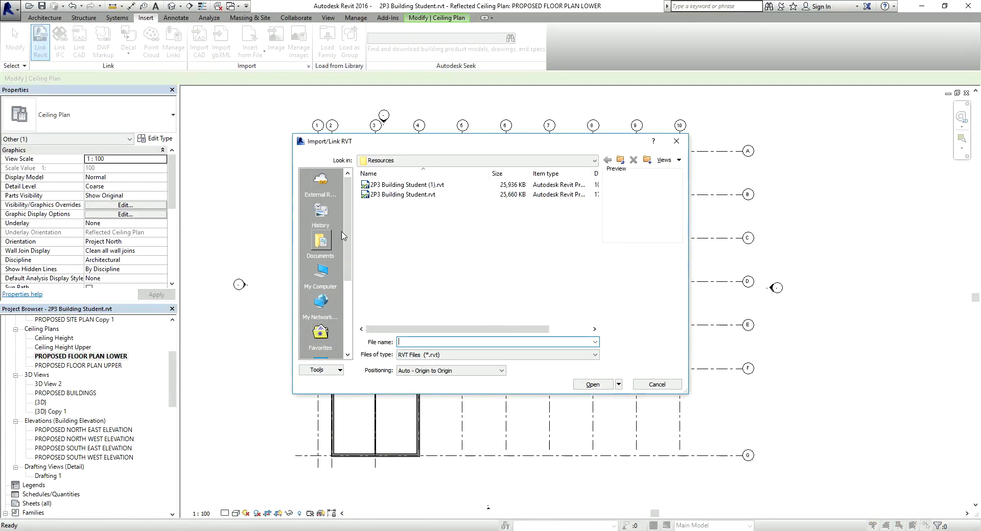
scroll(338, 241, down, 3)
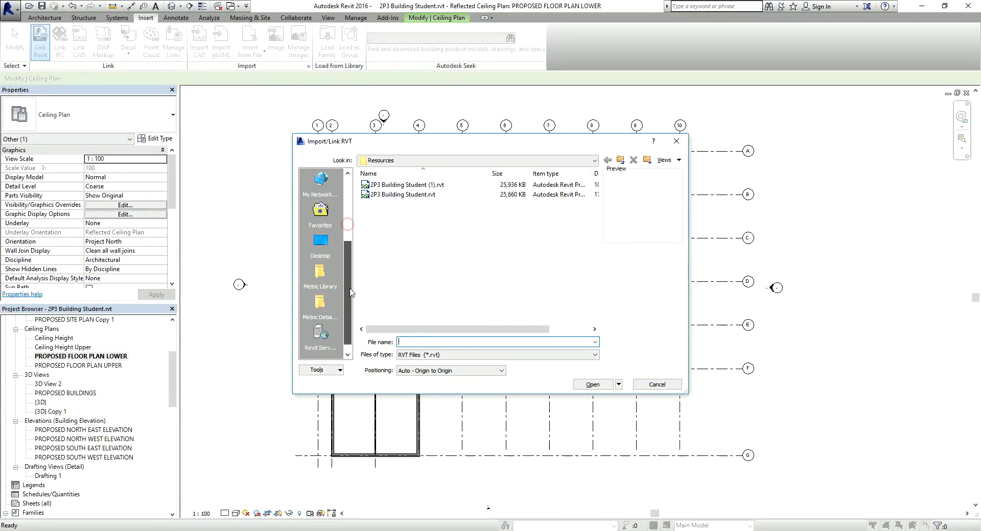
click(322, 244)
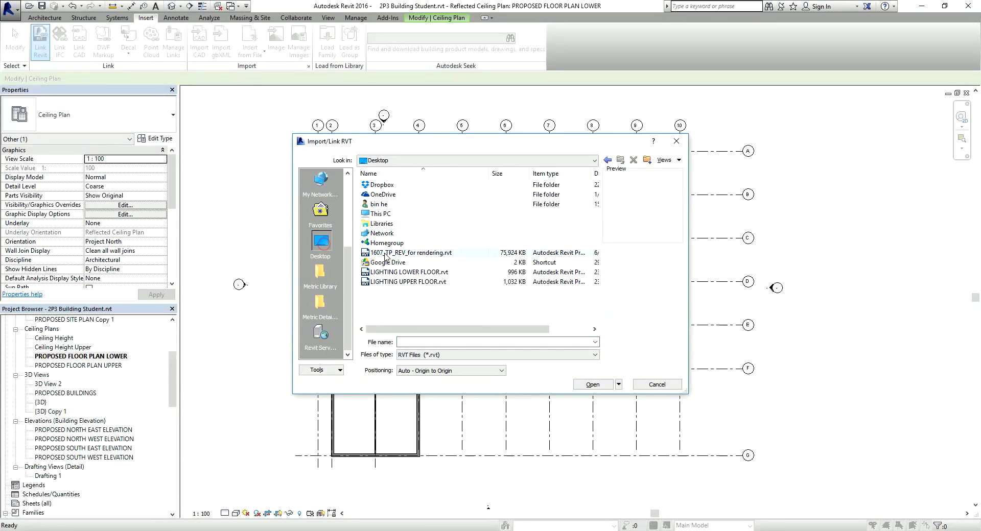
click(411, 274)
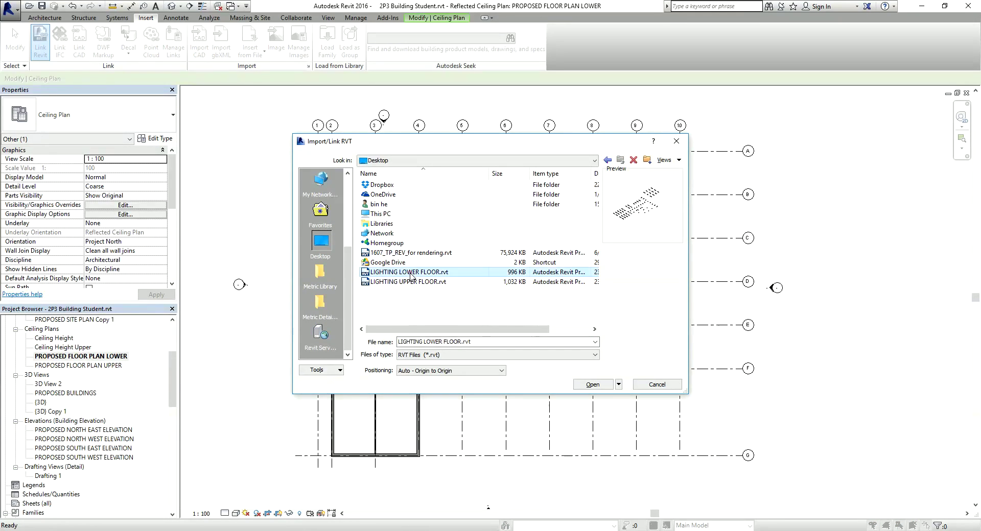
click(592, 385)
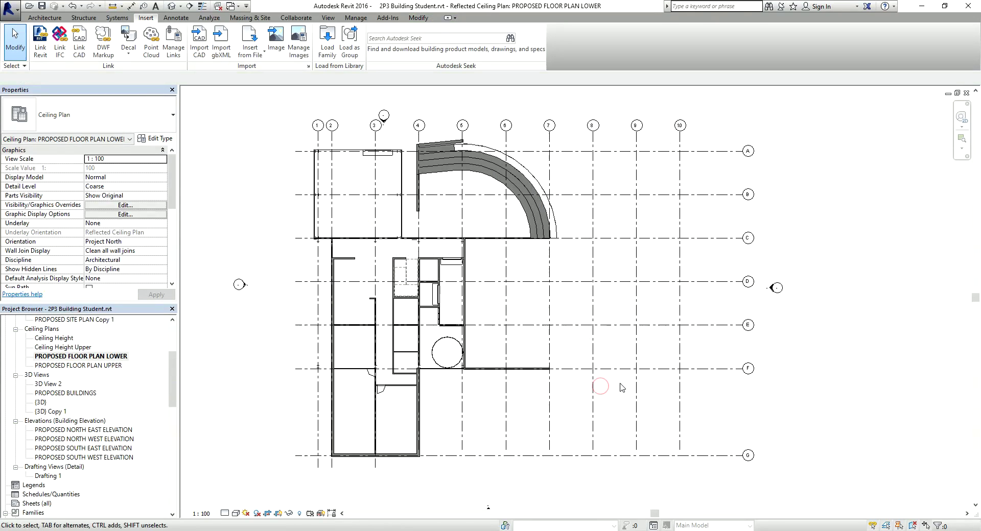
Pan to and select the linked lighting model to check it, then deselect it.
scroll(528, 285, down, 3)
middle_drag(528, 285, 511, 215)
scroll(485, 307, up, 2)
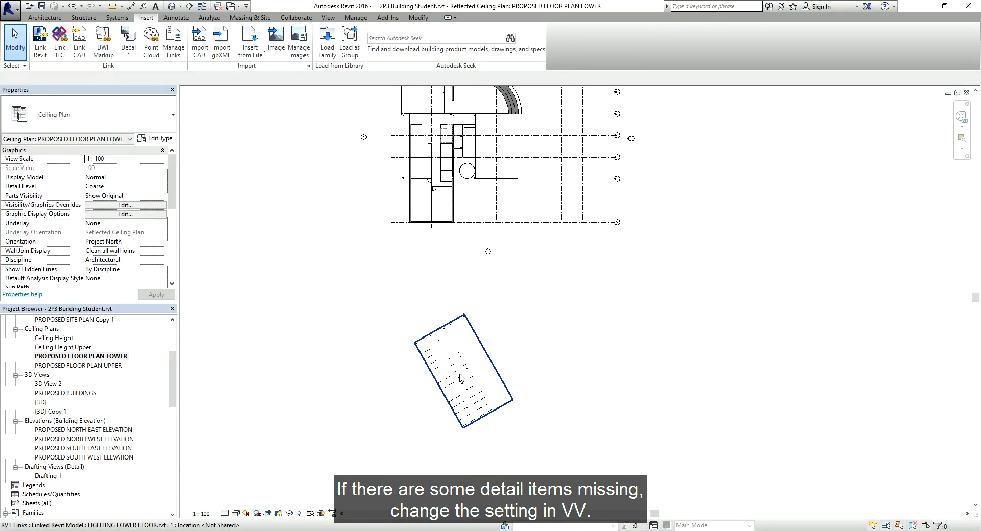
click(460, 375)
scroll(436, 355, up, 2)
scroll(436, 355, down, 2)
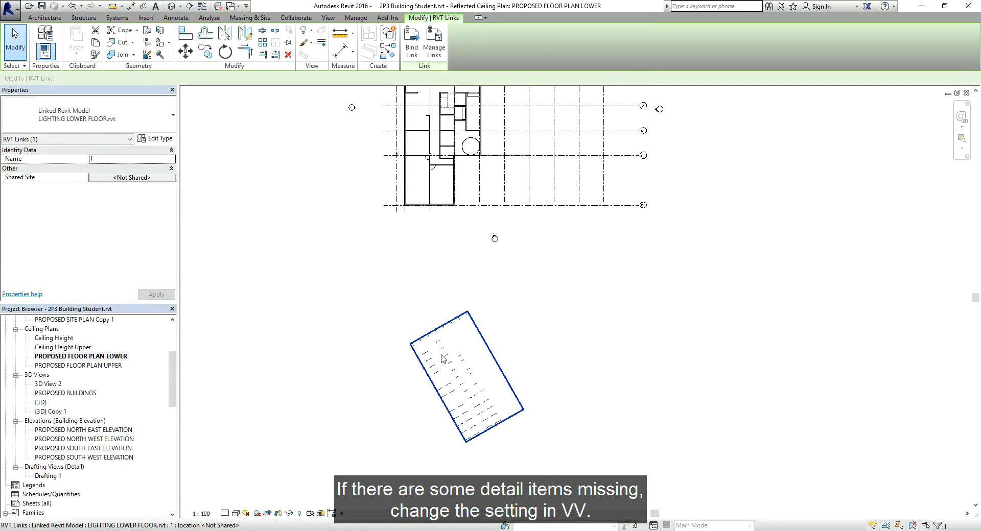
click(311, 277)
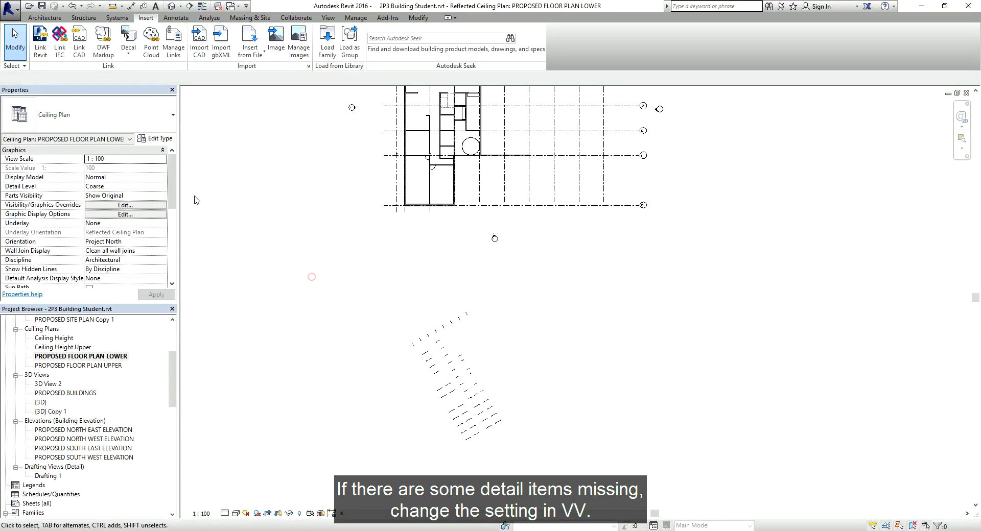
Set LIGHTING LOWER FLOOR.rvt's Revit Links display to By Linked View in Visibility/Graphics.
click(150, 206)
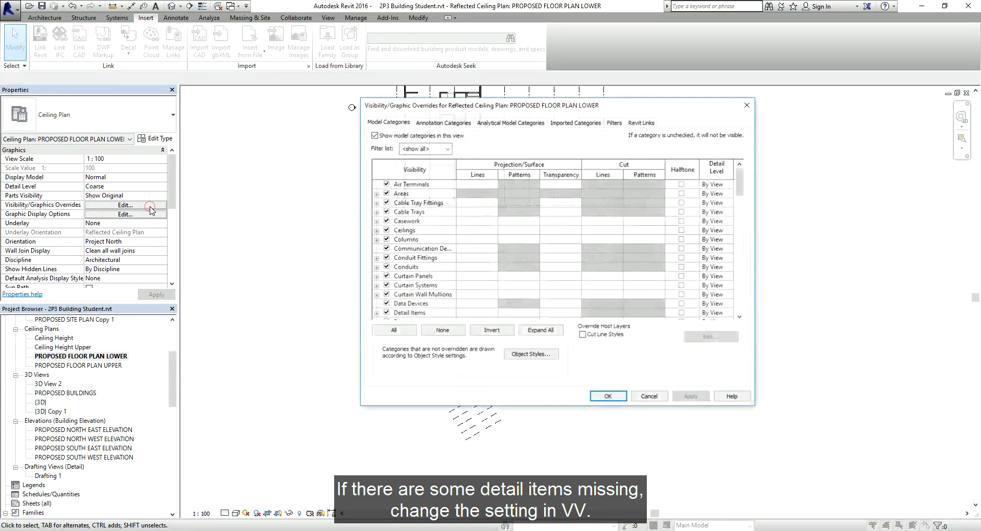
click(645, 123)
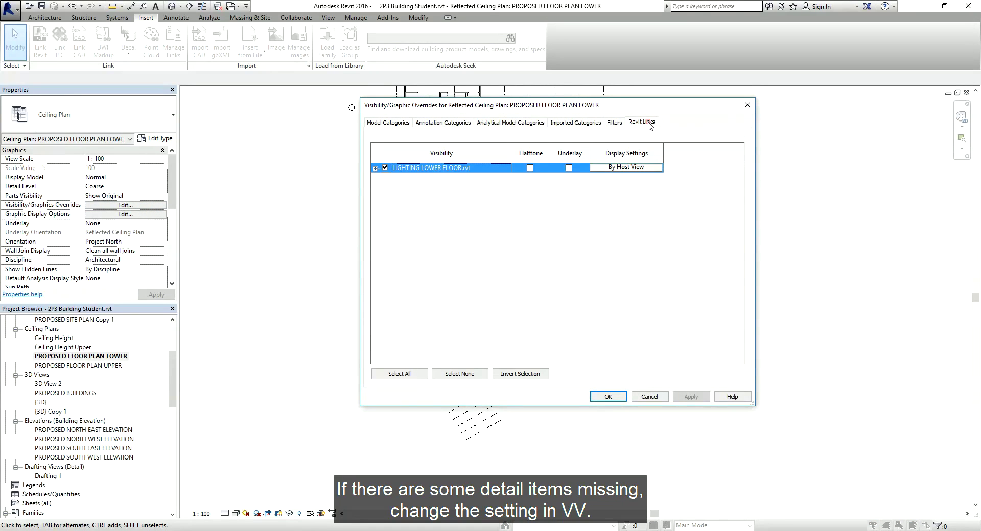
click(642, 168)
click(519, 151)
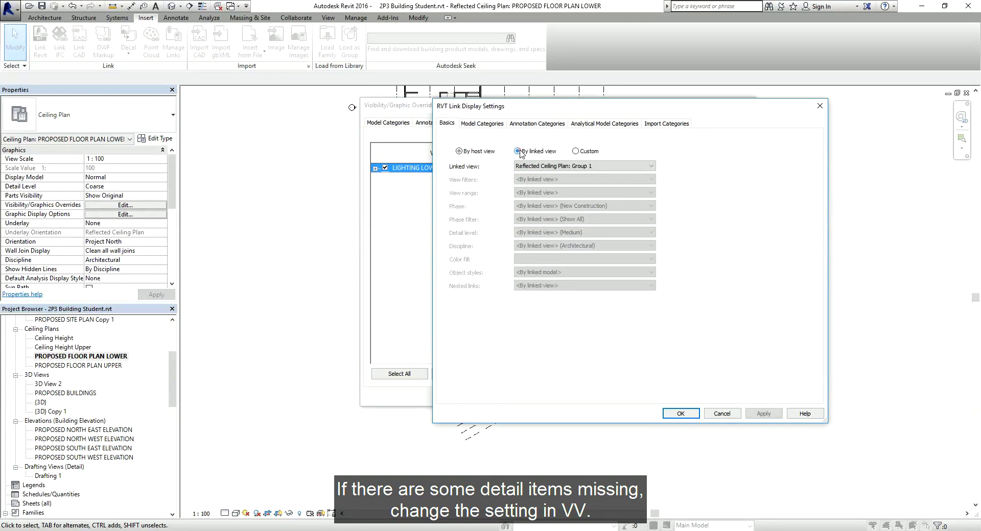
click(681, 414)
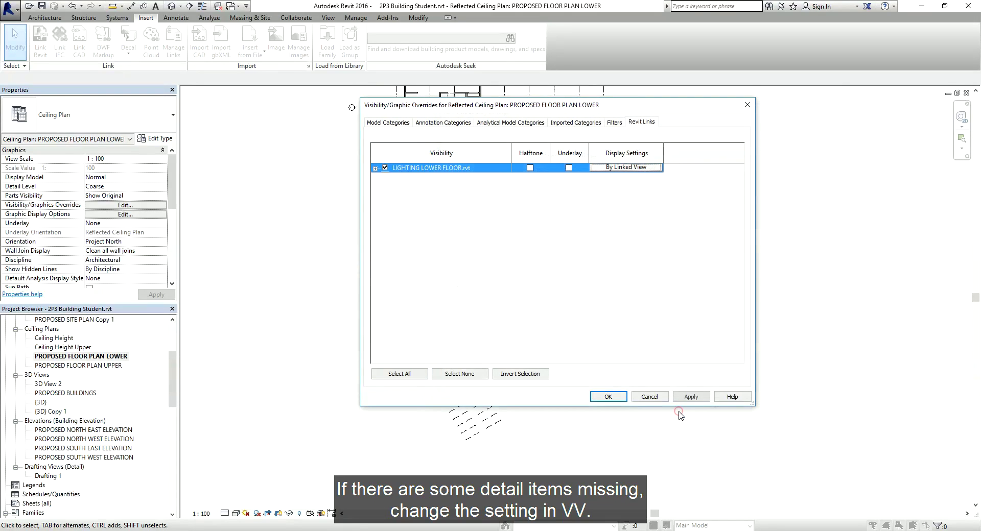
click(608, 397)
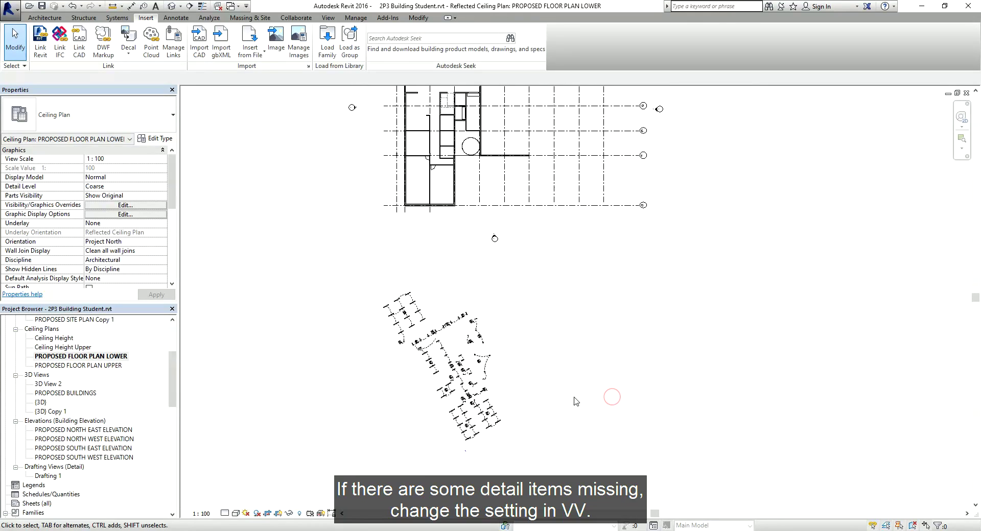
Zoom toward the lighting fixtures below the floor plan and select the linked lighting model.
scroll(445, 367, up, 2)
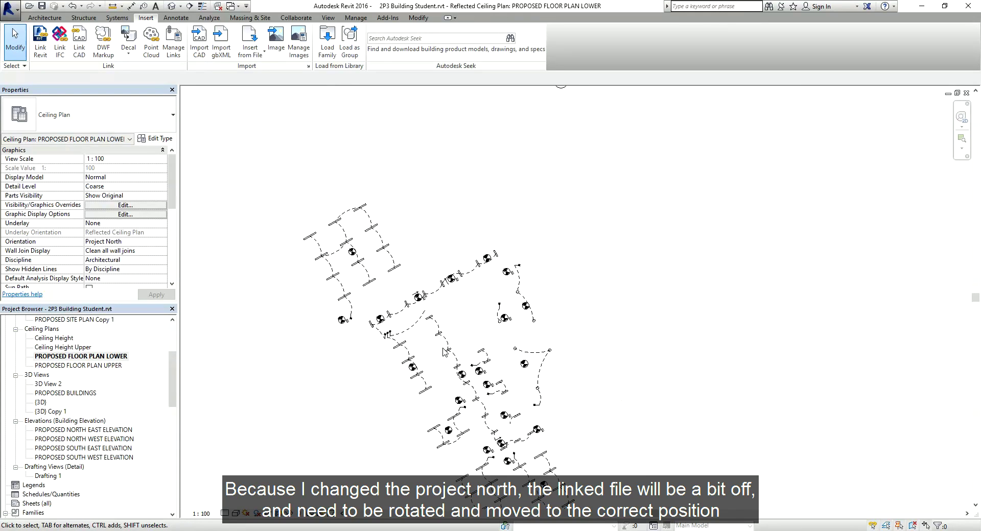
middle_drag(486, 266, 611, 300)
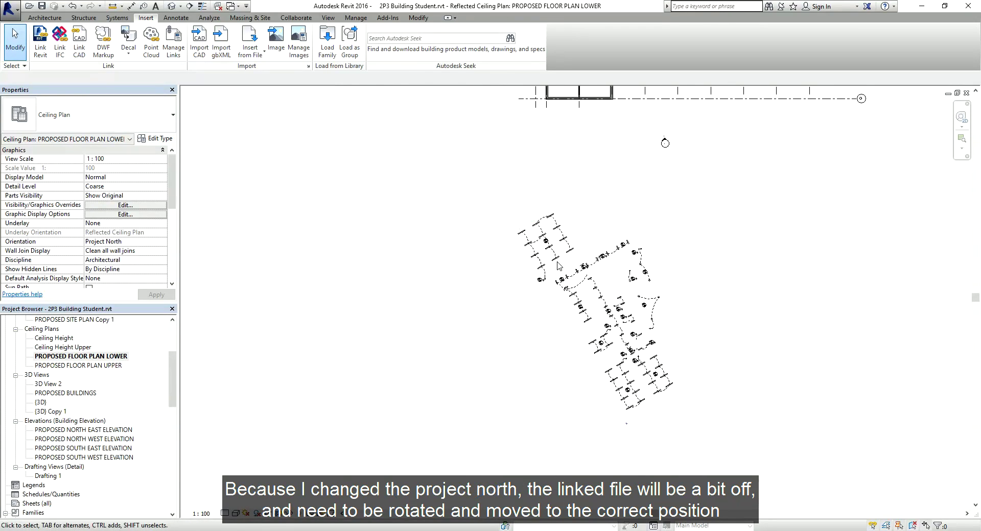
scroll(611, 299, up, 1)
click(417, 353)
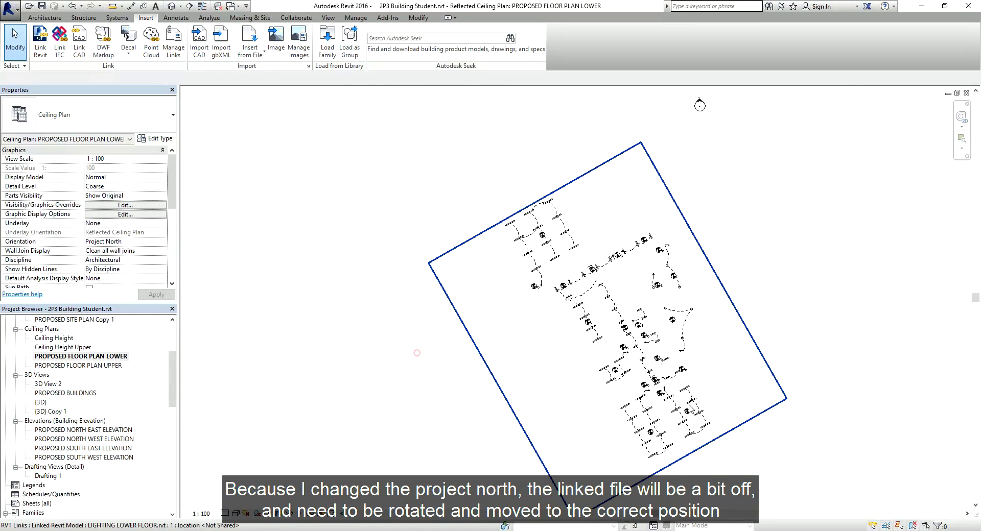
click(676, 401)
scroll(499, 342, up, 3)
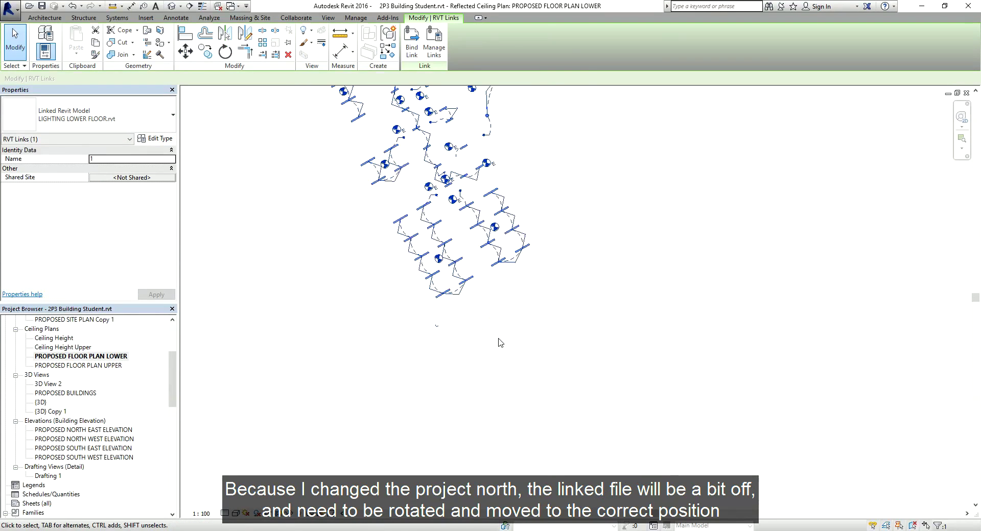
scroll(408, 341, up, 2)
scroll(420, 341, up, 2)
scroll(420, 342, up, 2)
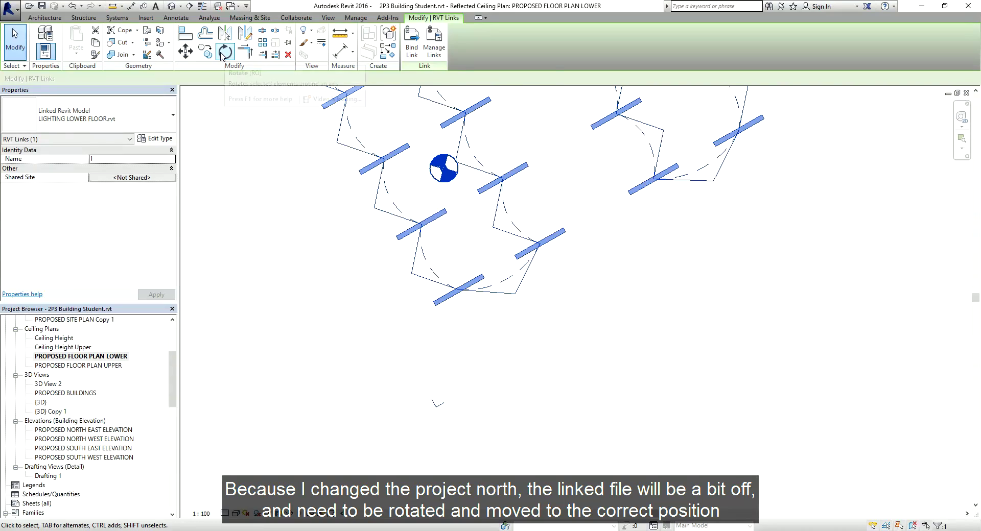
Rotate the link about its corner by roughly 33° so it squares with the building grid.
click(225, 52)
scroll(444, 415, up, 2)
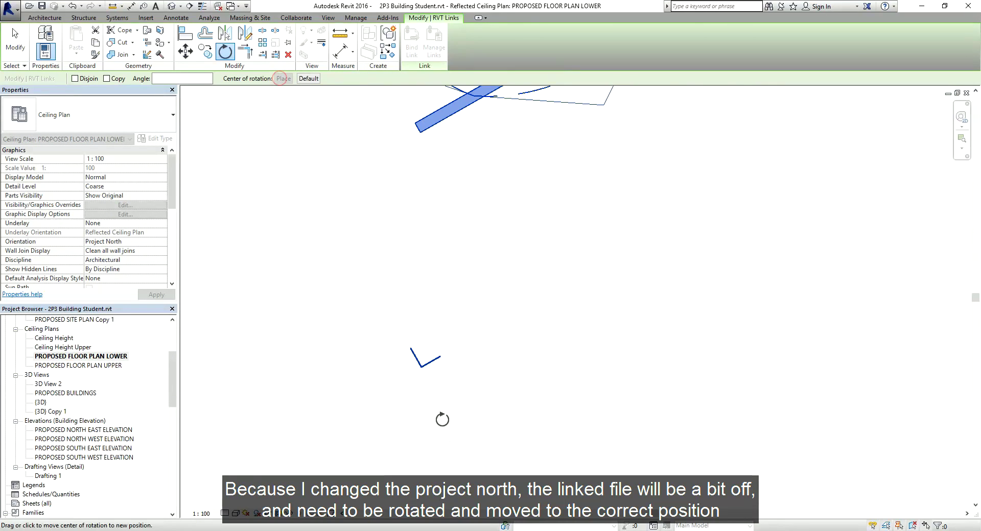
key(space)
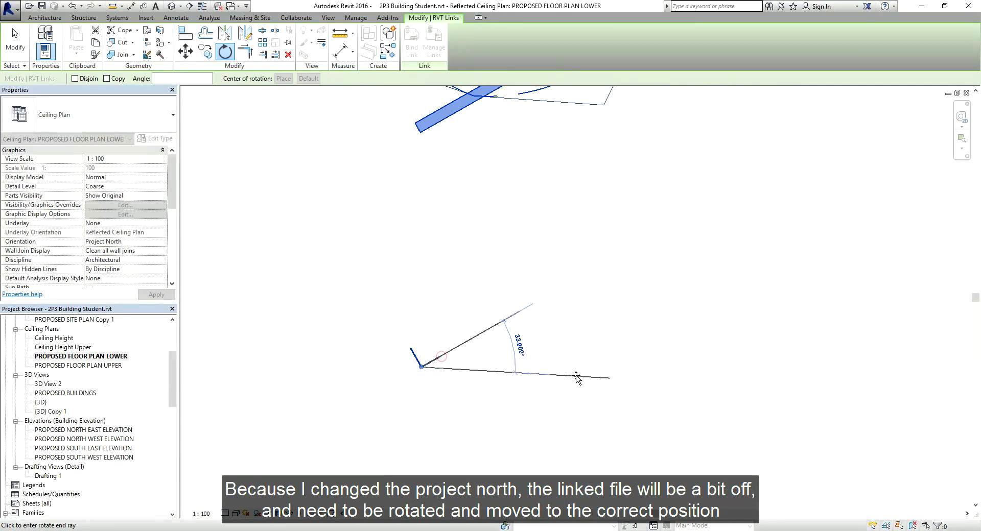
click(582, 368)
scroll(545, 374, down, 3)
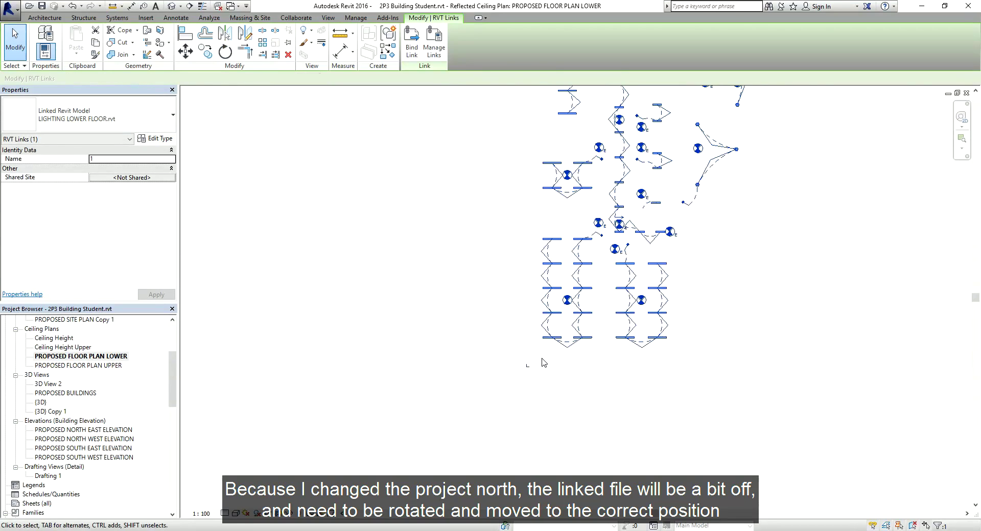
scroll(665, 353, down, 4)
Reselect the linked lighting model and start a Move (MV) from the link's corner.
click(692, 348)
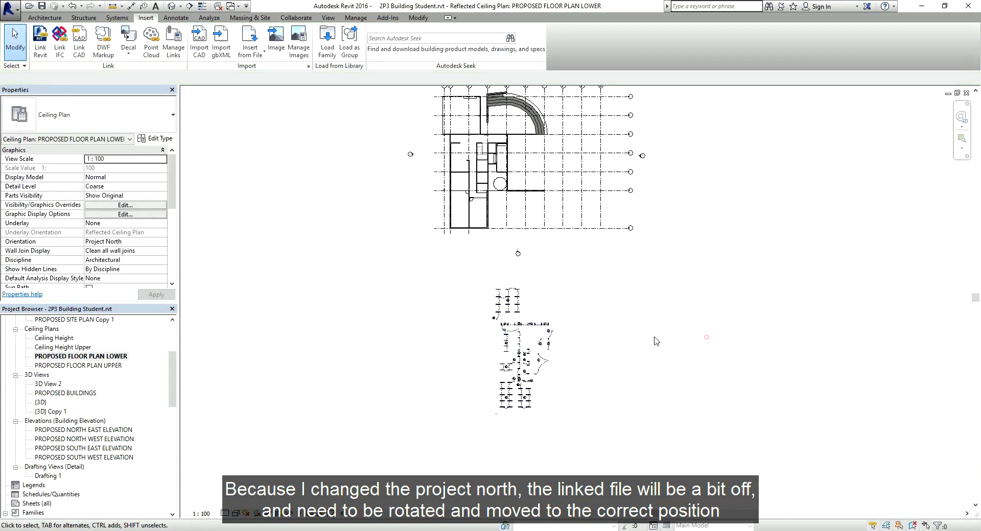
scroll(586, 327, up, 3)
scroll(586, 327, up, 3)
click(581, 318)
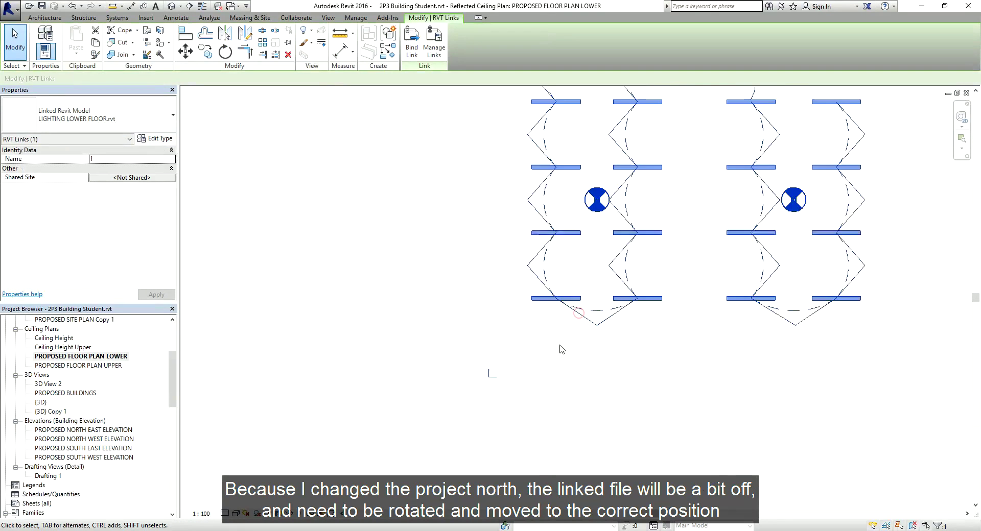
scroll(559, 285, up, 2)
key(m)
key(v)
scroll(508, 333, up, 5)
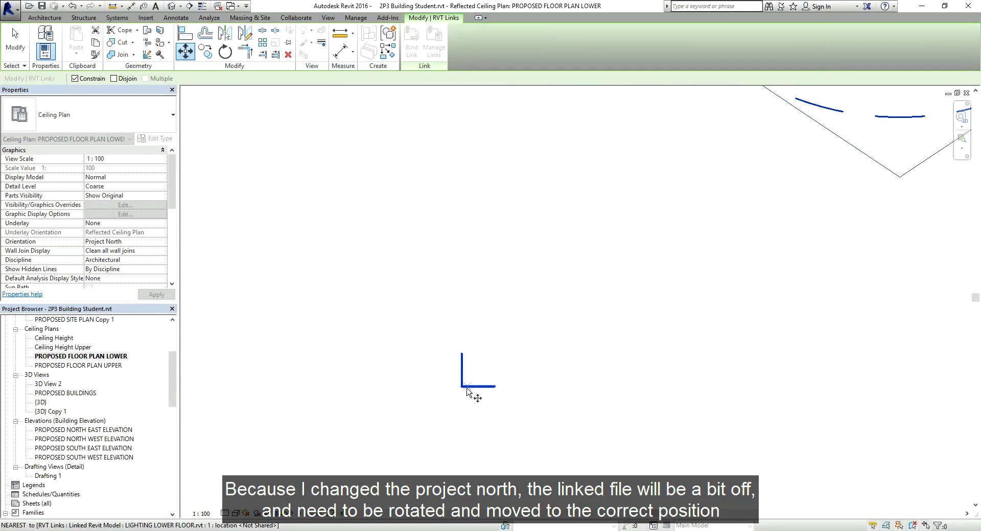
click(462, 387)
With Constrain unchecked, drop the link's corner onto the building's wall corner.
scroll(419, 391, down, 3)
scroll(424, 368, down, 2)
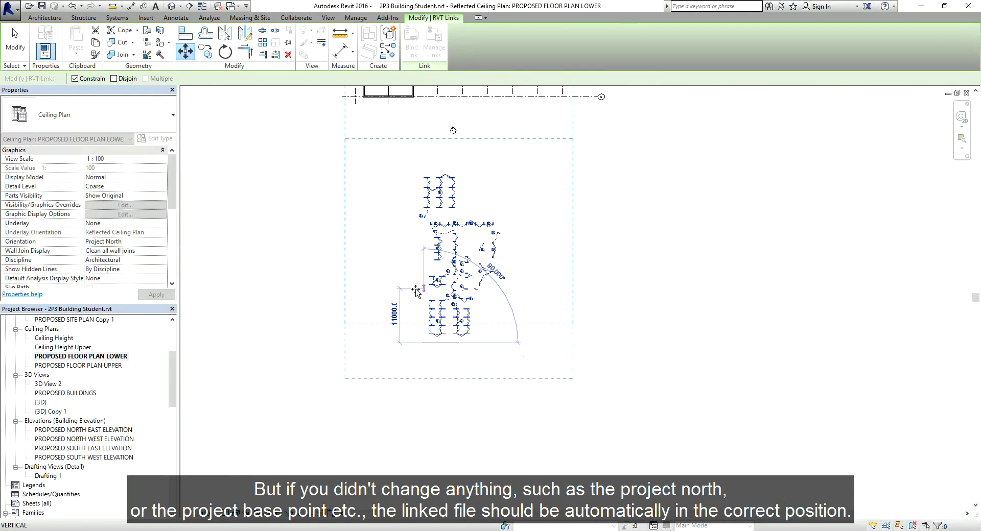
middle_drag(430, 347, 475, 485)
scroll(407, 232, up, 2)
scroll(408, 230, up, 2)
click(407, 227)
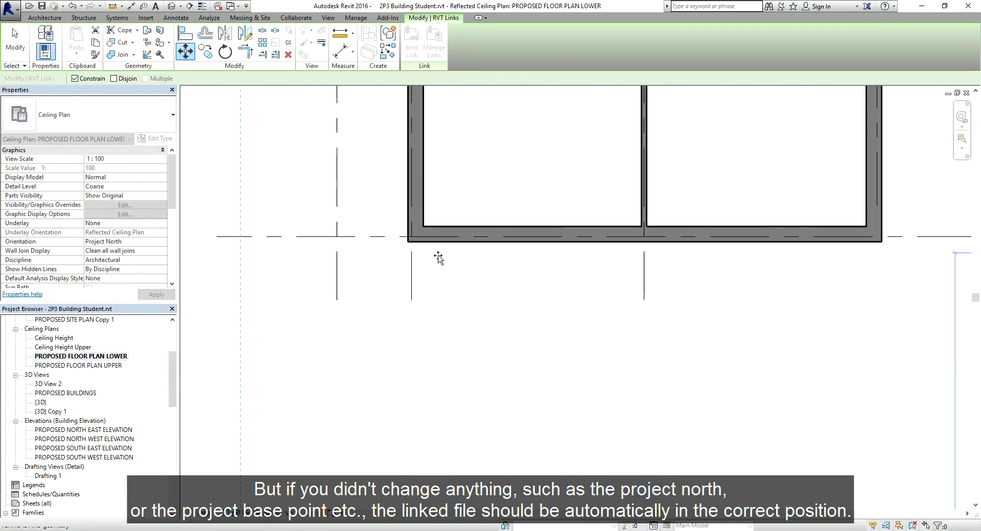
scroll(407, 227, down, 3)
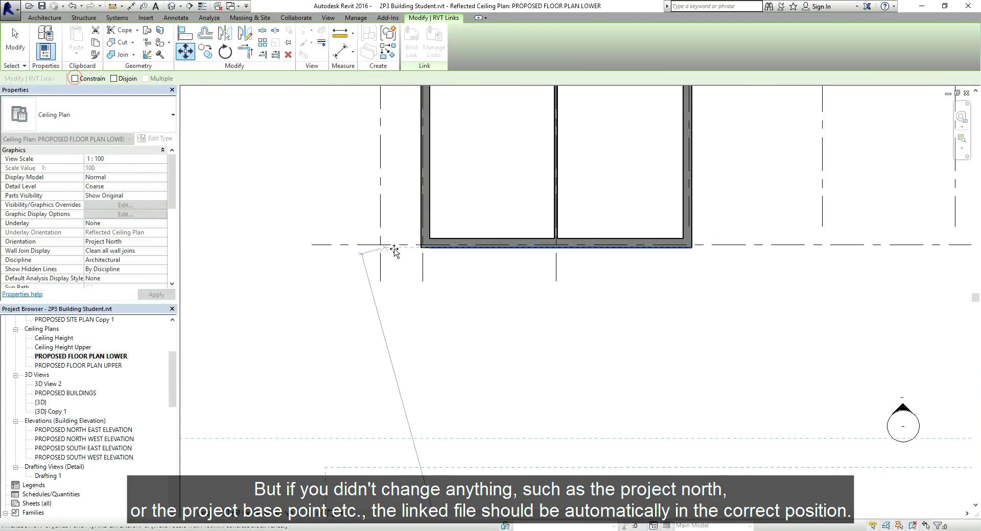
scroll(427, 252, up, 3)
scroll(466, 255, up, 3)
click(466, 254)
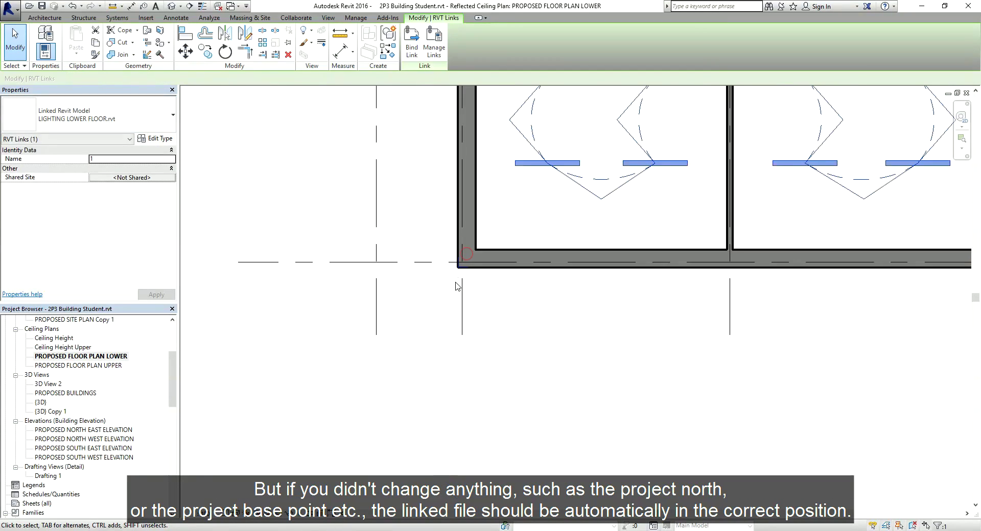
scroll(466, 254, down, 2)
scroll(466, 254, down, 2)
scroll(466, 254, down, 2)
key(Escape)
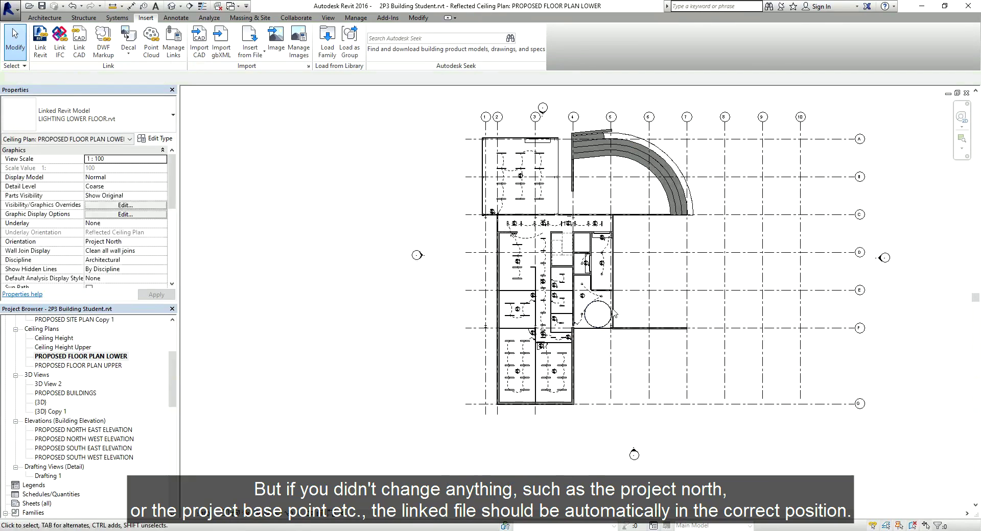
scroll(524, 325, down, 2)
scroll(527, 356, up, 2)
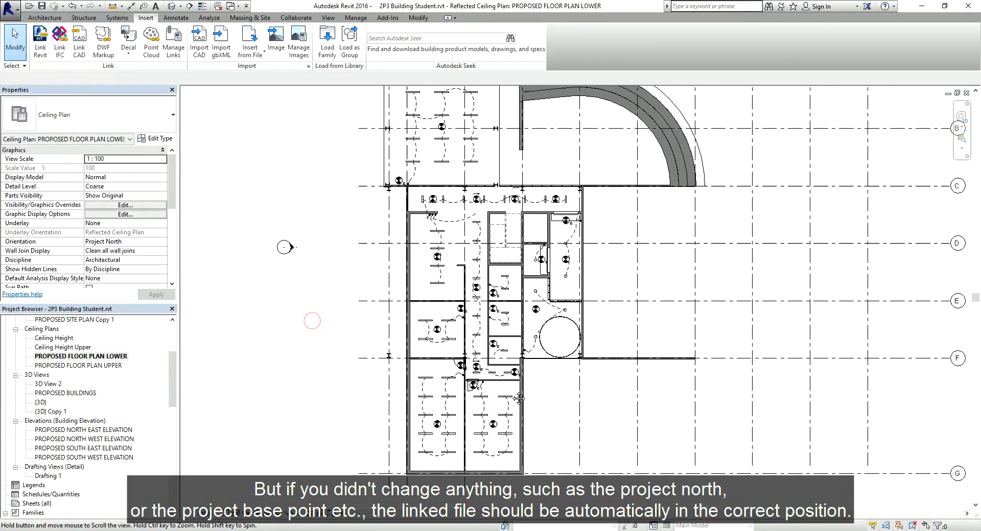